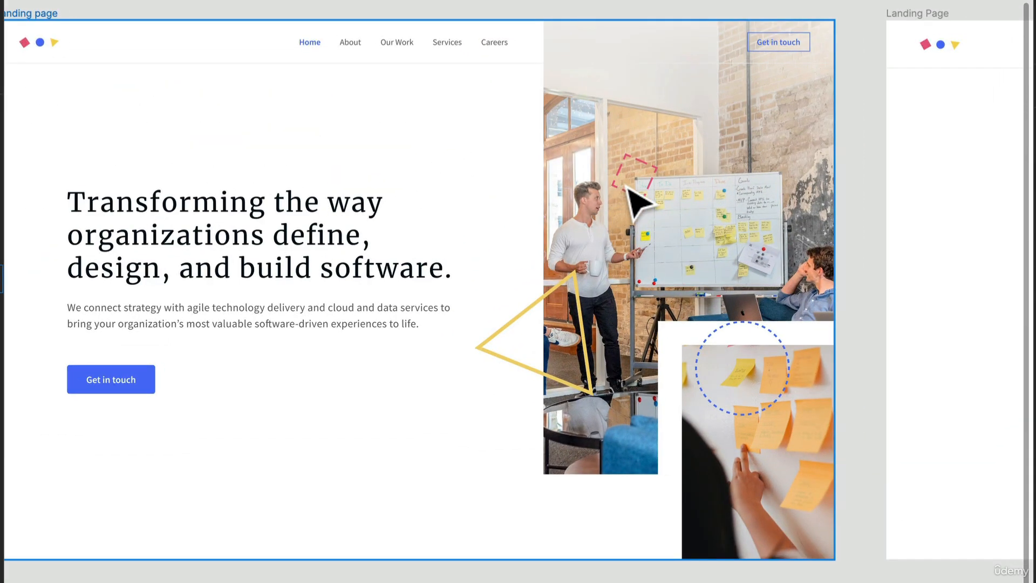
# - Add a text layer reading "Headline" on the empty canvas below the finished landing page frame
pyautogui.moveTo(312, 298); pyautogui.dragTo(372, 142)
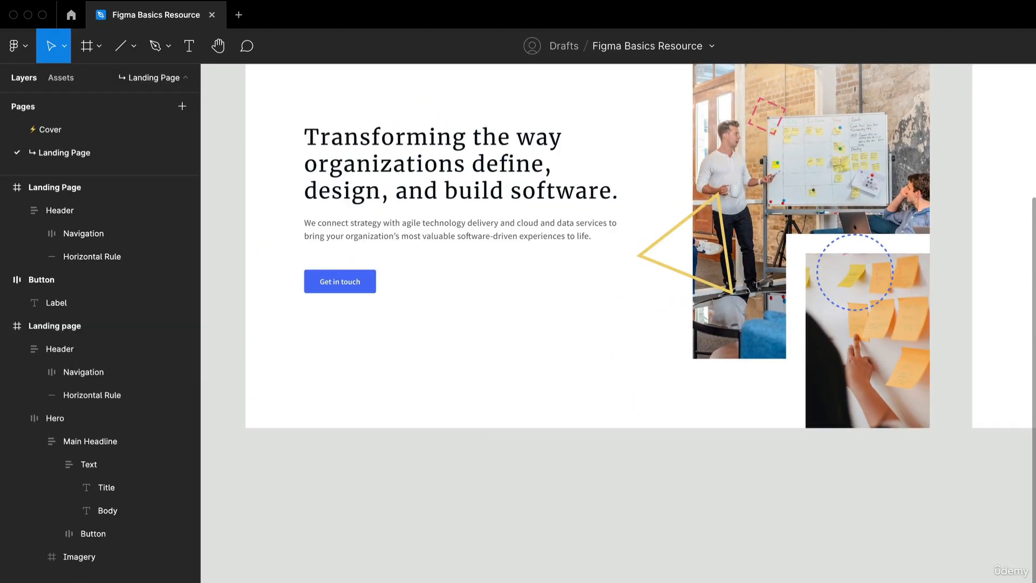
pyautogui.press('t')
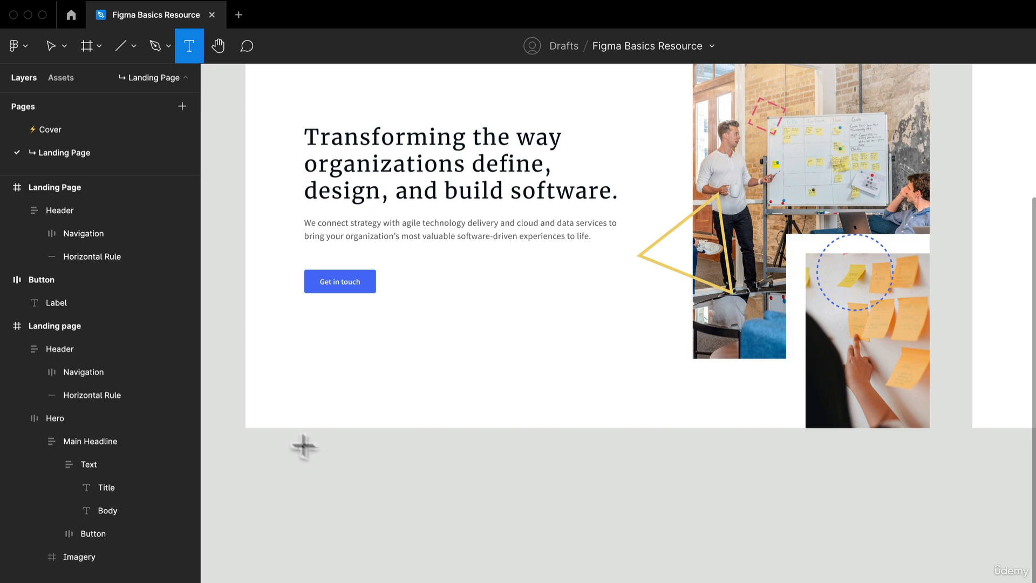
pyautogui.click(385, 487)
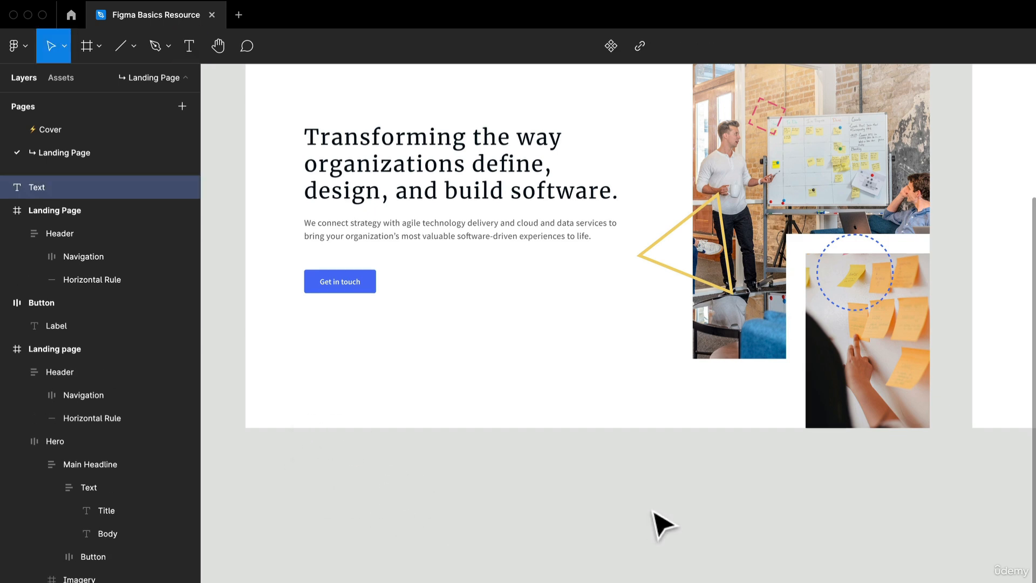
pyautogui.scroll(2, 397, 517)
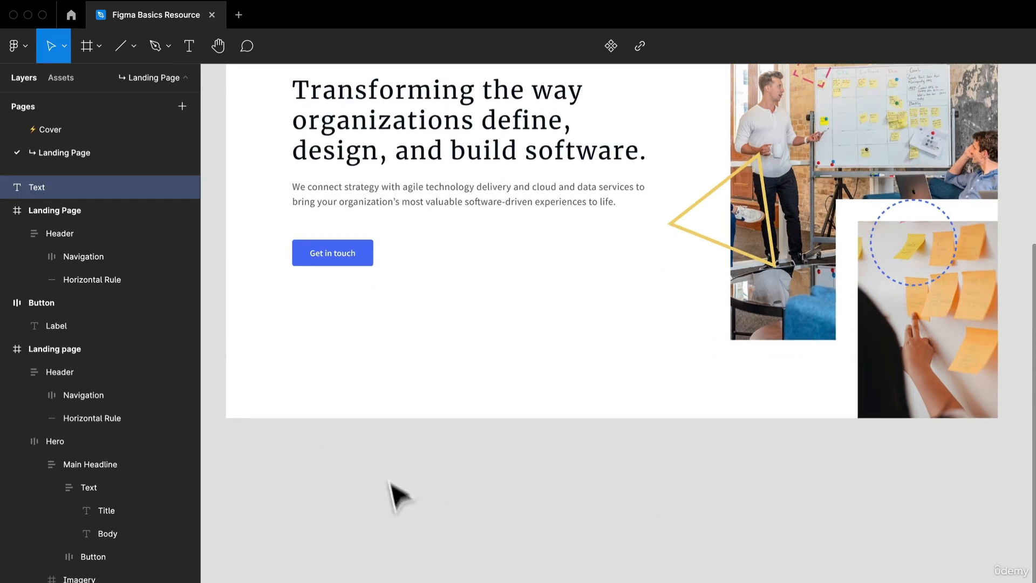
pyautogui.scroll(3, 477, 519)
pyautogui.scroll(-2, 475, 515)
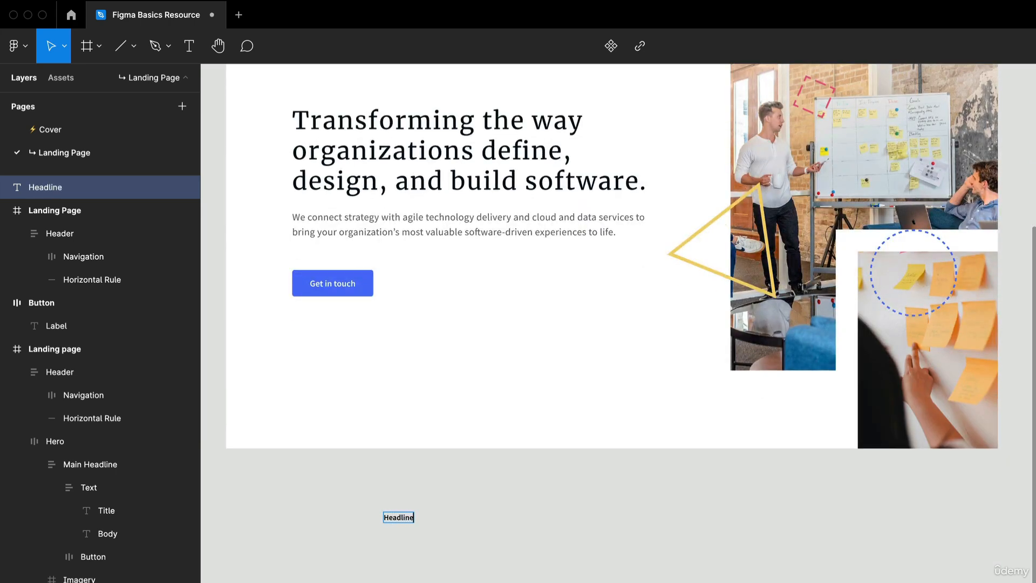
pyautogui.click(509, 498)
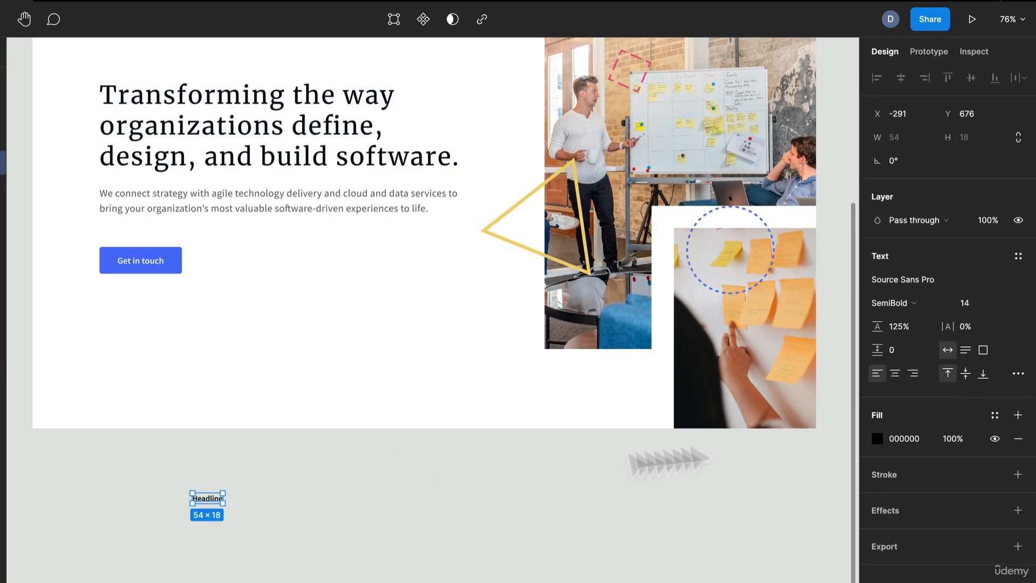
# - Set the "Headline" text to size 48 in Merriweather Regular
pyautogui.click(992, 306)
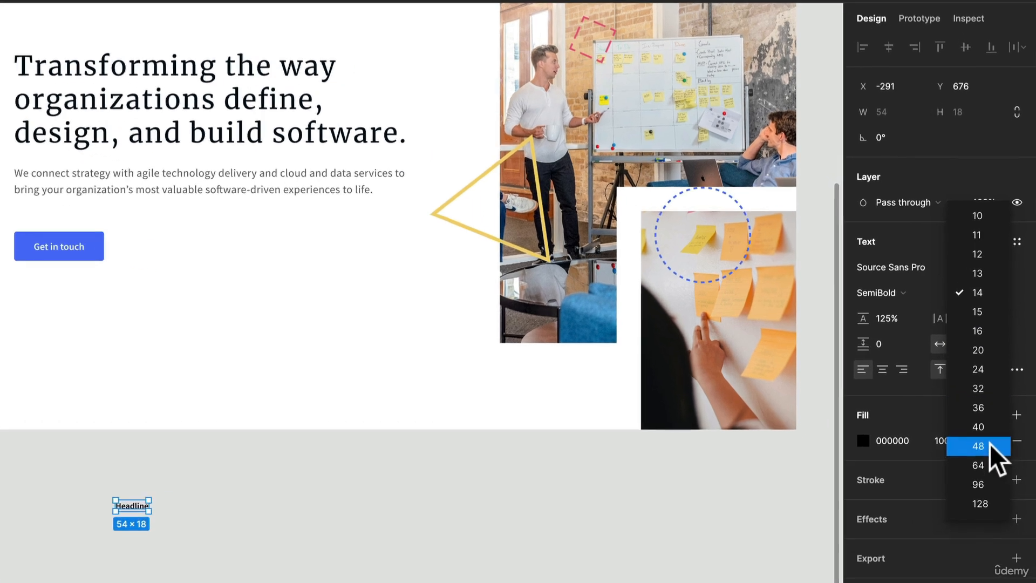
pyautogui.click(994, 440)
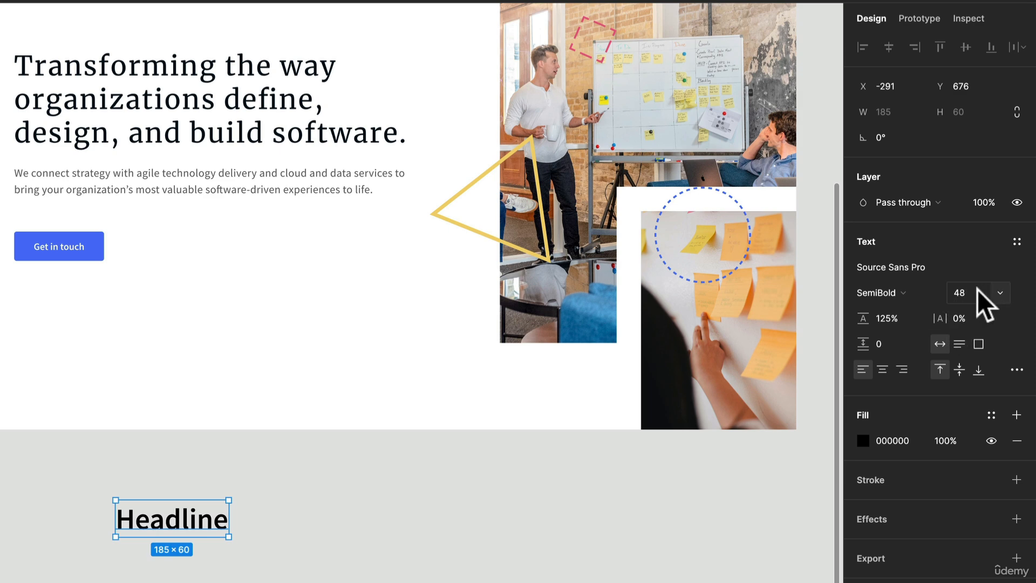
pyautogui.click(924, 268)
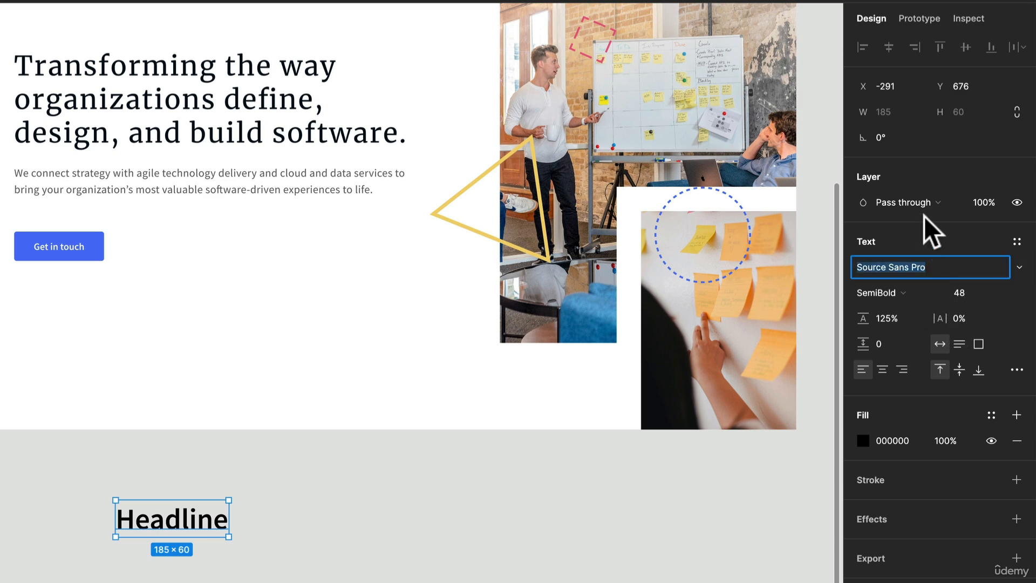
pyautogui.write('Merriweather')
pyautogui.press('Return')
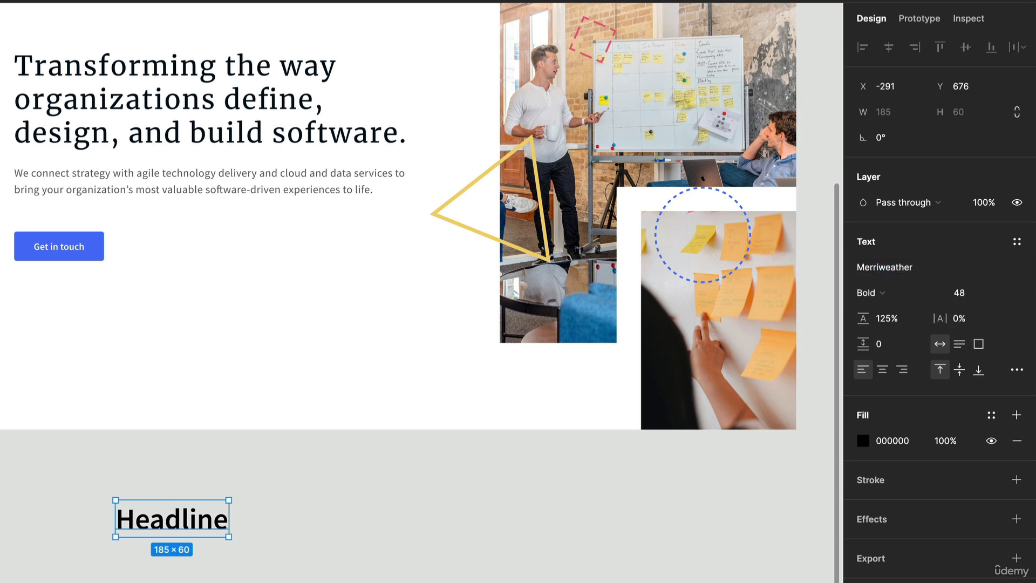
pyautogui.click(909, 296)
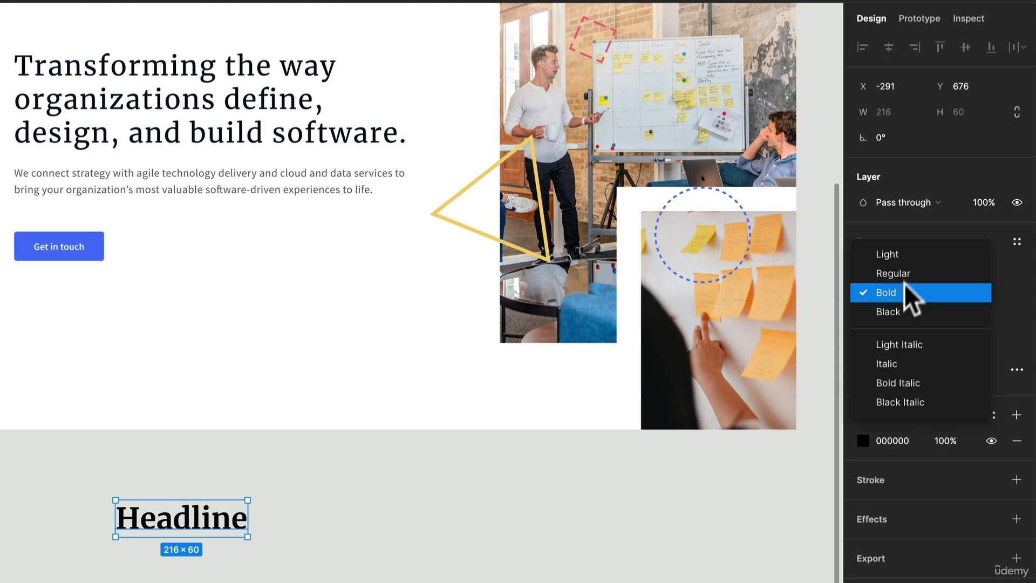
pyautogui.click(890, 273)
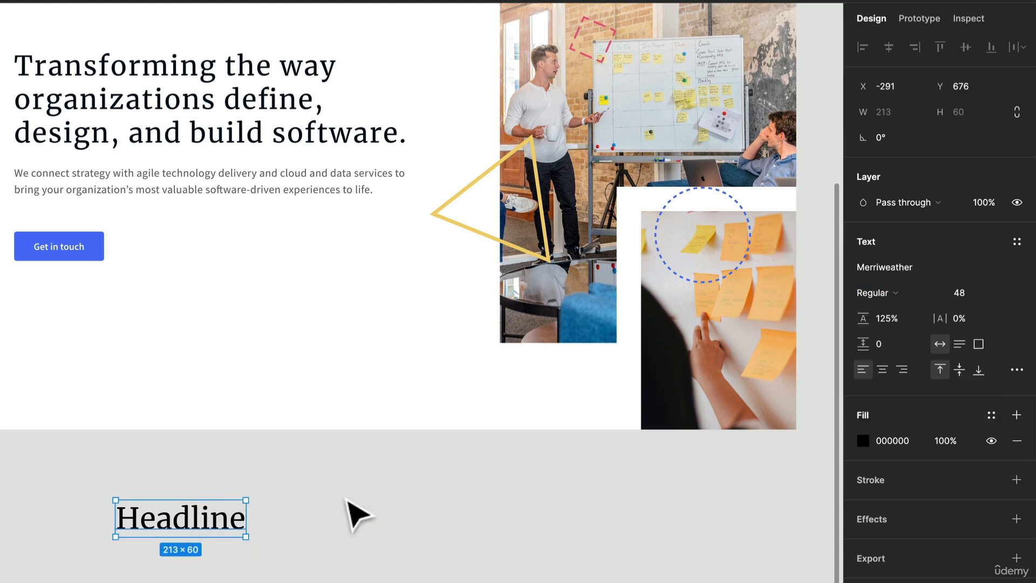
# - Sample the dark colour of the landing page's hero title with the eyedropper and apply it as the "Headline" text's fill
pyautogui.press('i')
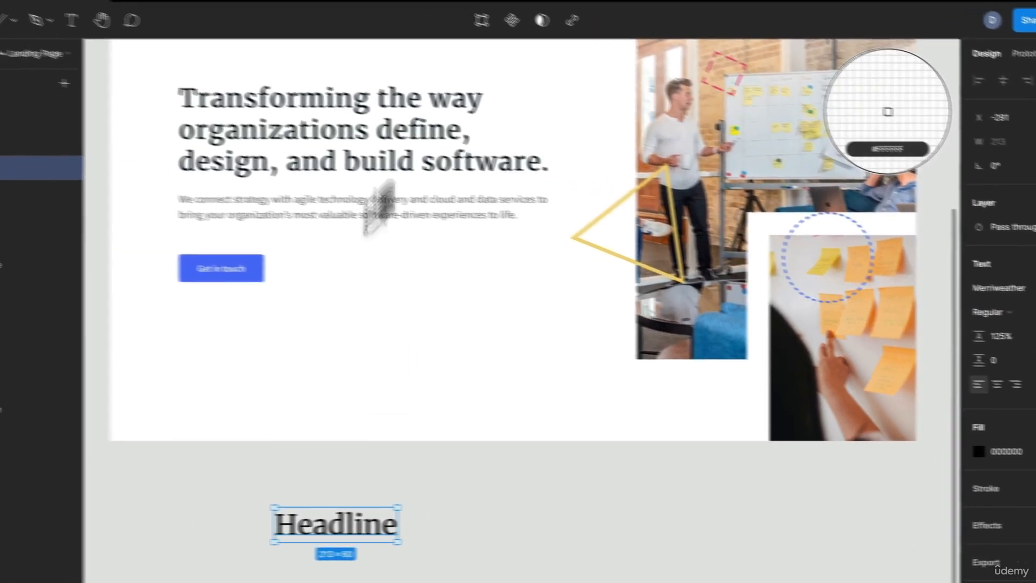
pyautogui.scroll(5, 359, 151)
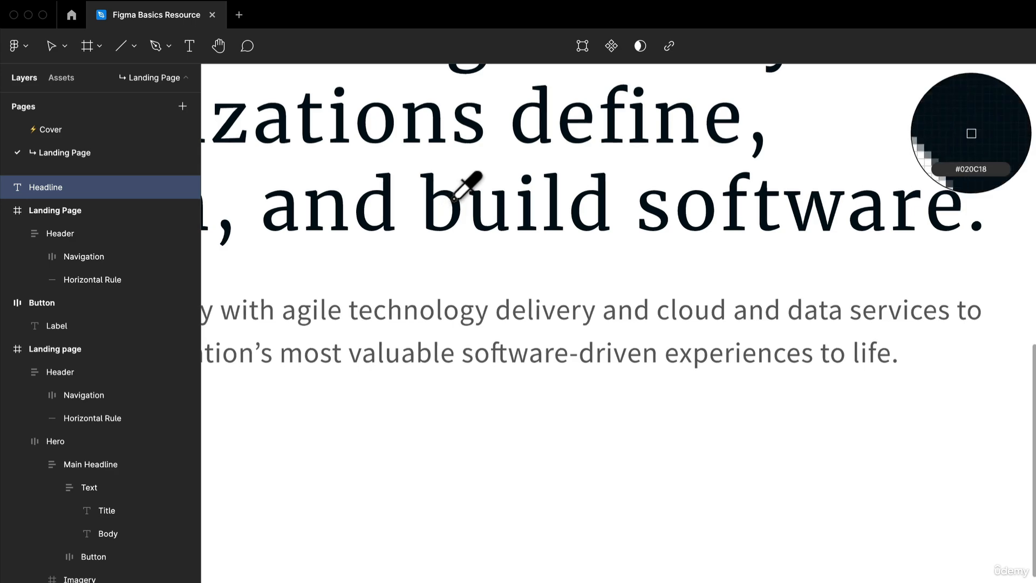
pyautogui.click(454, 199)
pyautogui.scroll(-5, 458, 215)
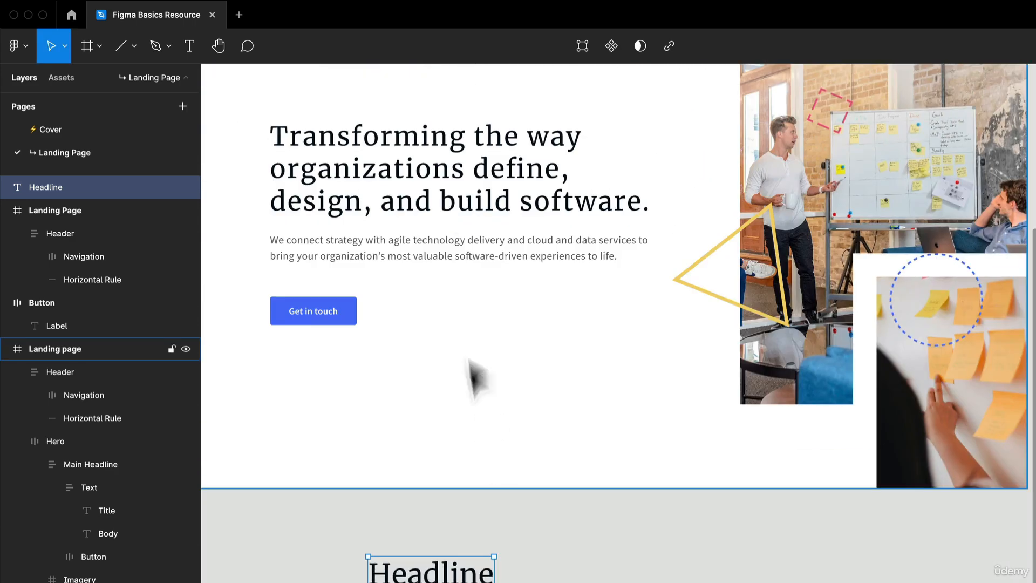
pyautogui.scroll(-3, 518, 416)
pyautogui.scroll(5, 570, 454)
pyautogui.hscroll(-3, 571, 453)
pyautogui.click(658, 544)
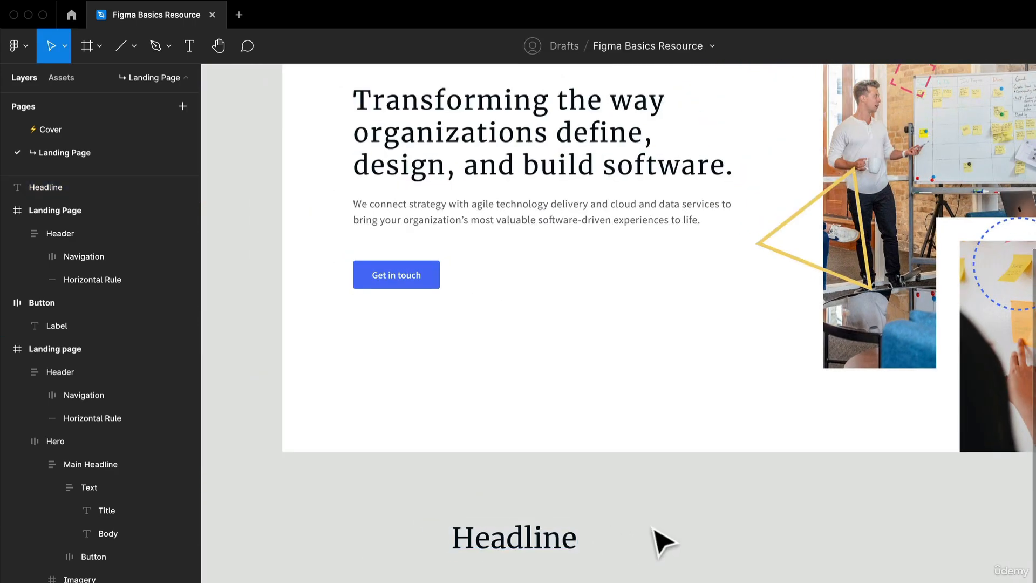
# - Run the Lorem ipsum plugin on the "Headline" text and replace it with 1 generated sentence
pyautogui.moveTo(630, 529); pyautogui.dragTo(597, 557)
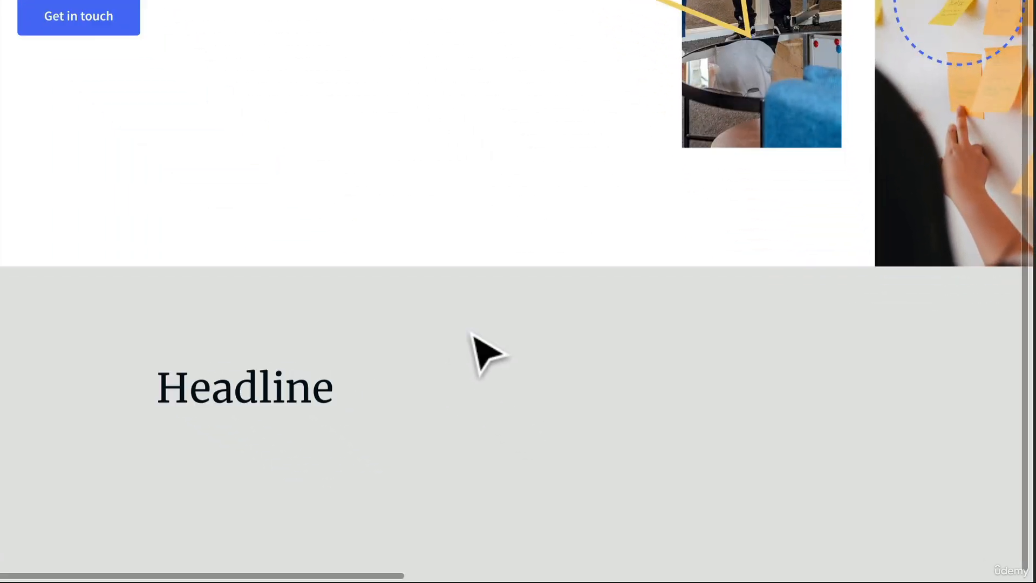
pyautogui.rightClick(640, 517)
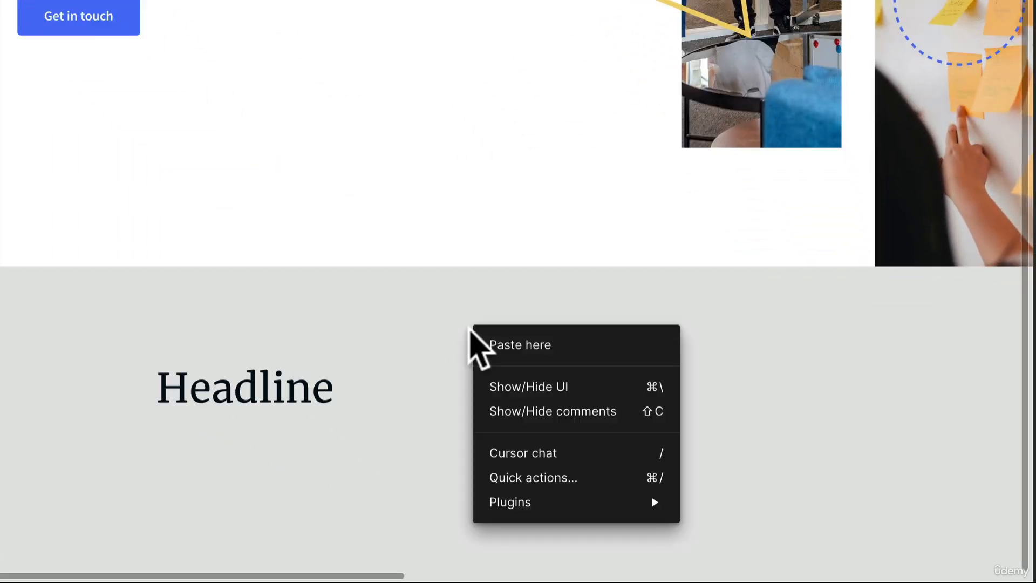
pyautogui.moveTo(584, 501)
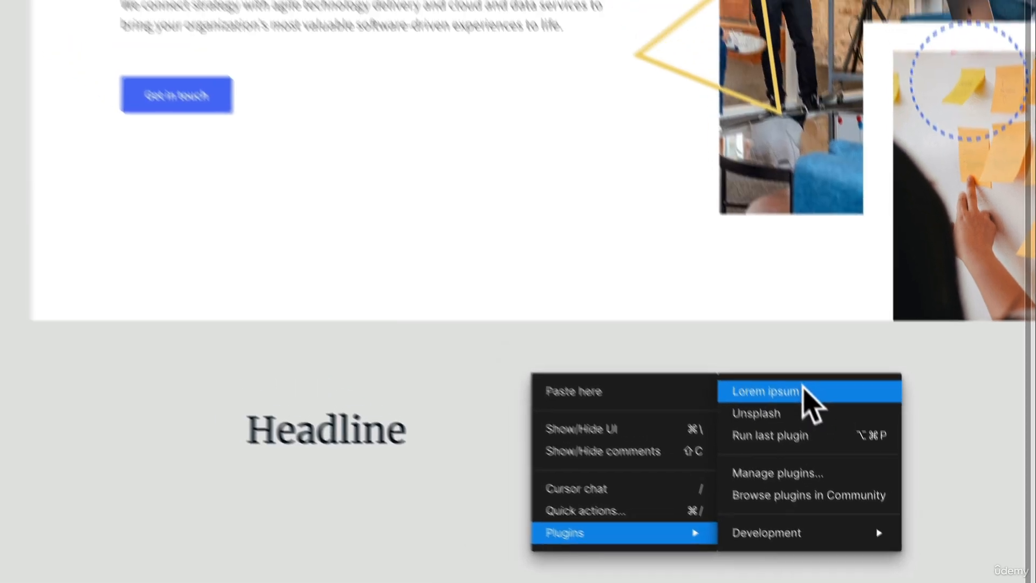
pyautogui.click(780, 343)
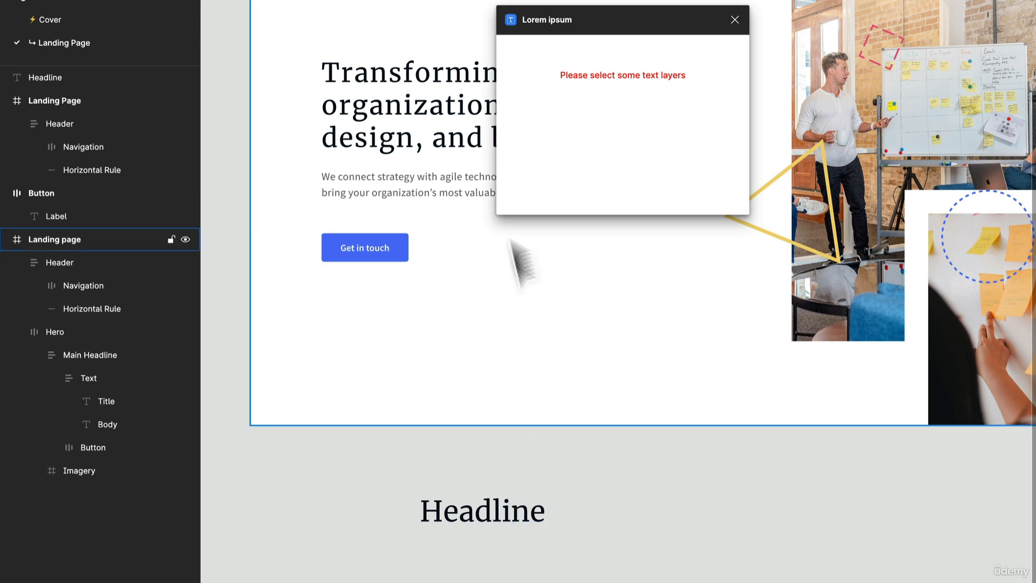
pyautogui.click(506, 510)
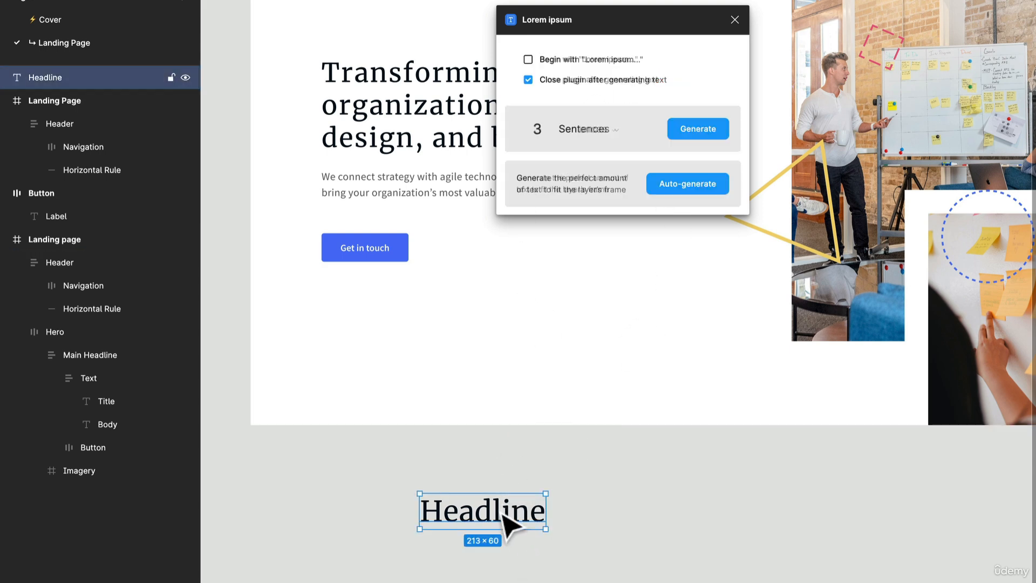
pyautogui.click(605, 128)
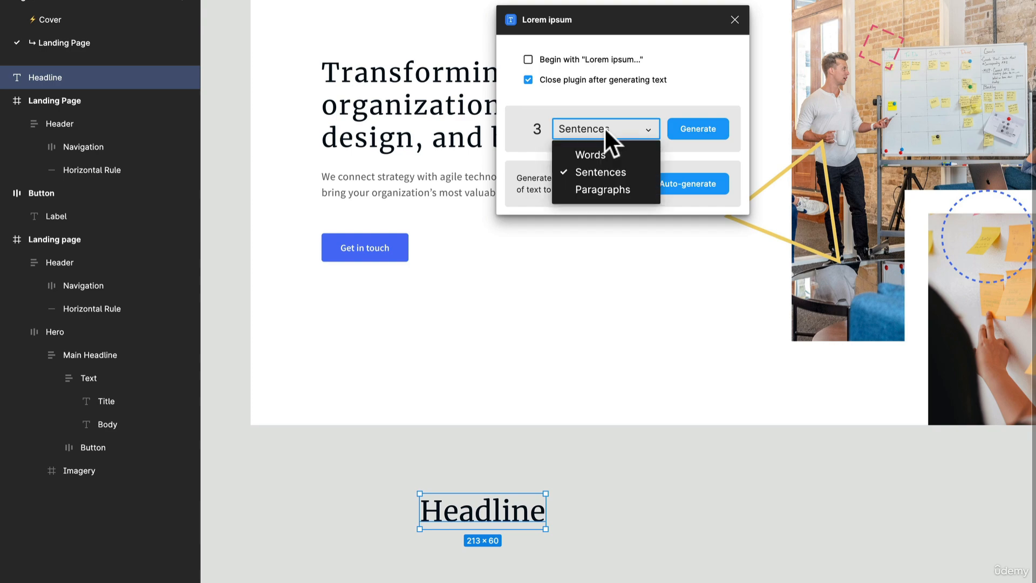
pyautogui.click(604, 170)
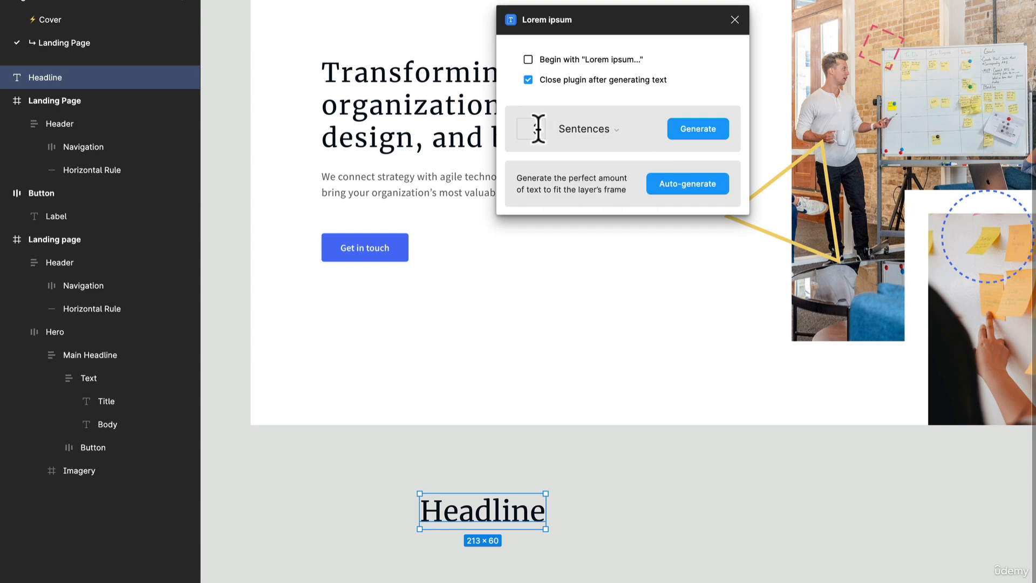
pyautogui.click(705, 128)
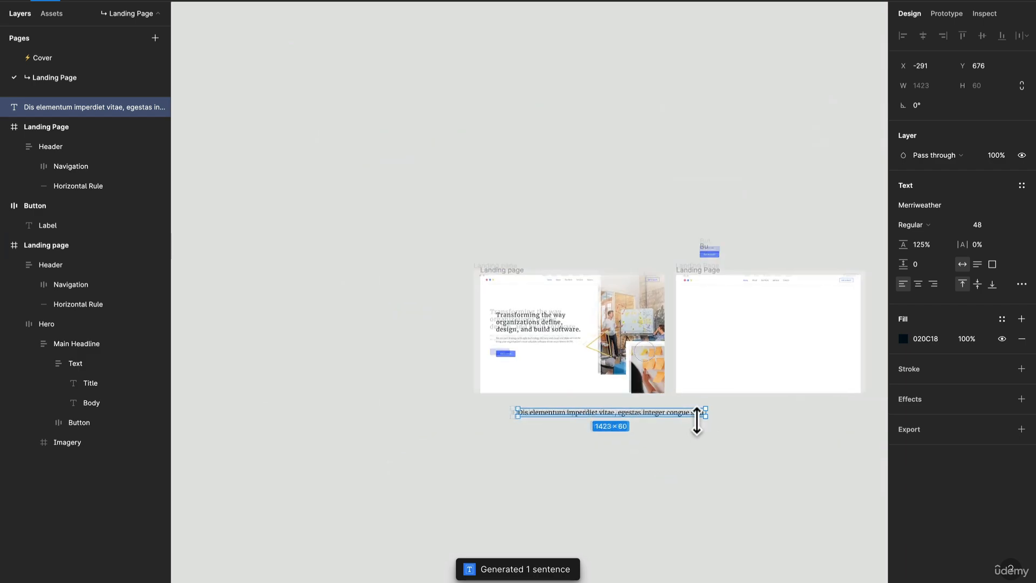
# - Narrow the generated sentence's text box to about 670 wide so that it wraps onto three lines
pyautogui.scroll(5, 696, 420)
pyautogui.scroll(-2, 532, 426)
pyautogui.moveTo(430, 453); pyautogui.dragTo(590, 370)
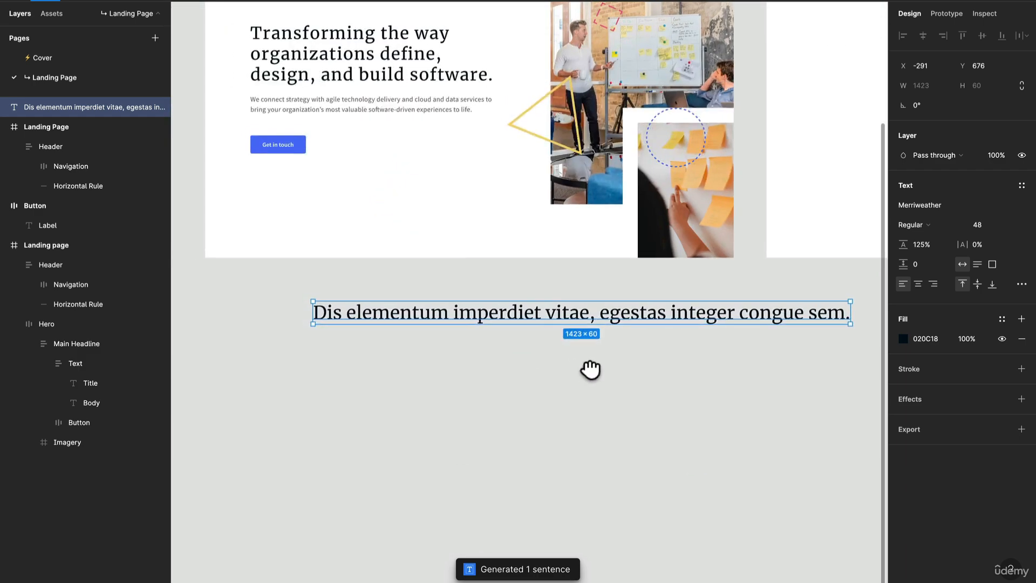
pyautogui.hscroll(3, 590, 369)
pyautogui.moveTo(777, 338); pyautogui.dragTo(620, 374)
pyautogui.click(621, 391)
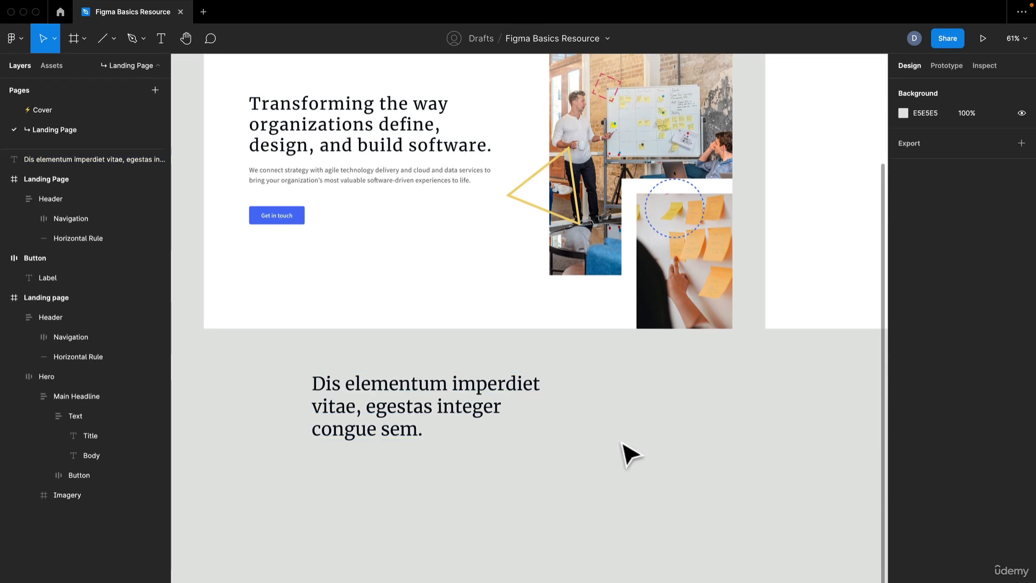
# - Duplicate the placeholder headline and place the copy directly below the original at about Y 911
pyautogui.scroll(1, 601, 473)
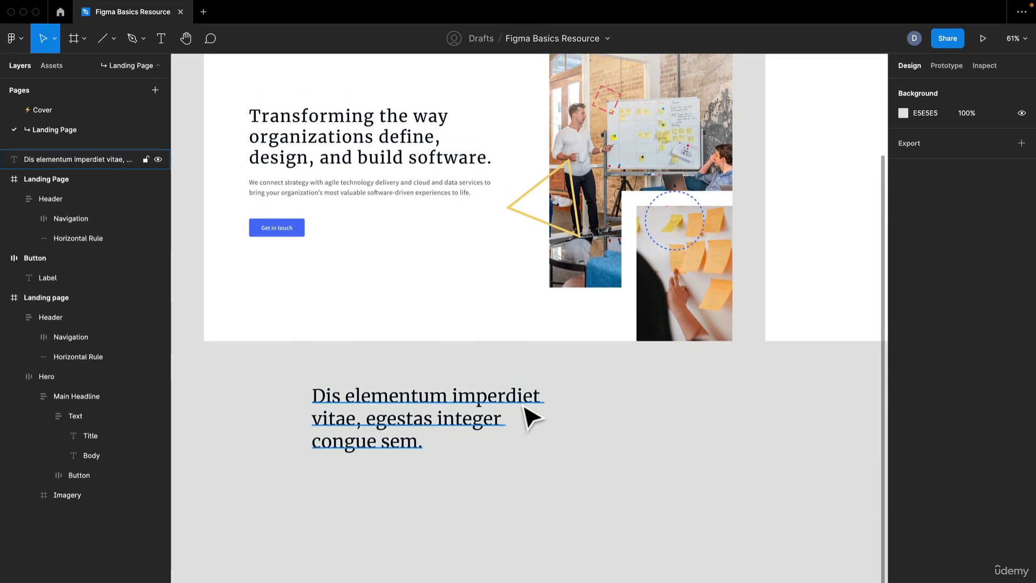
pyautogui.click(412, 401)
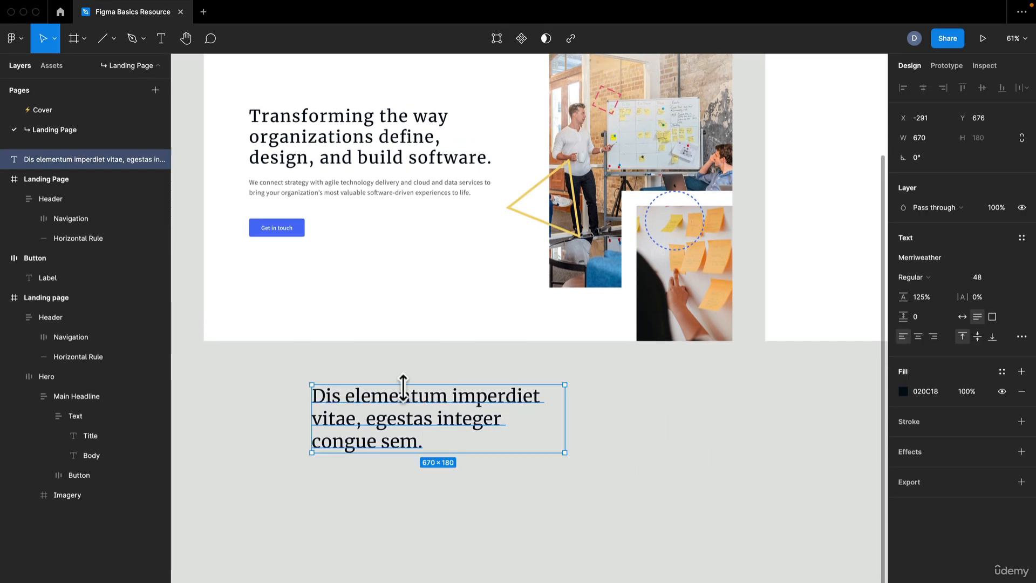
pyautogui.press('super+d')
pyautogui.moveTo(451, 407); pyautogui.dragTo(445, 488)
pyautogui.scroll(2, 397, 531)
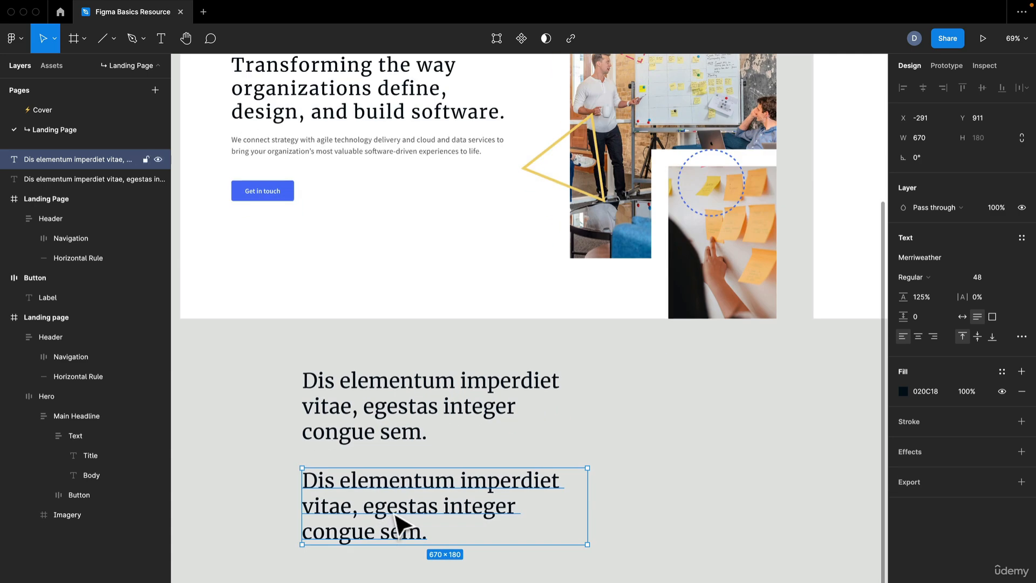
# - Recolour the duplicated text to grey 757575 by sampling the hero's body paragraph with the eyedropper
pyautogui.press('Return')
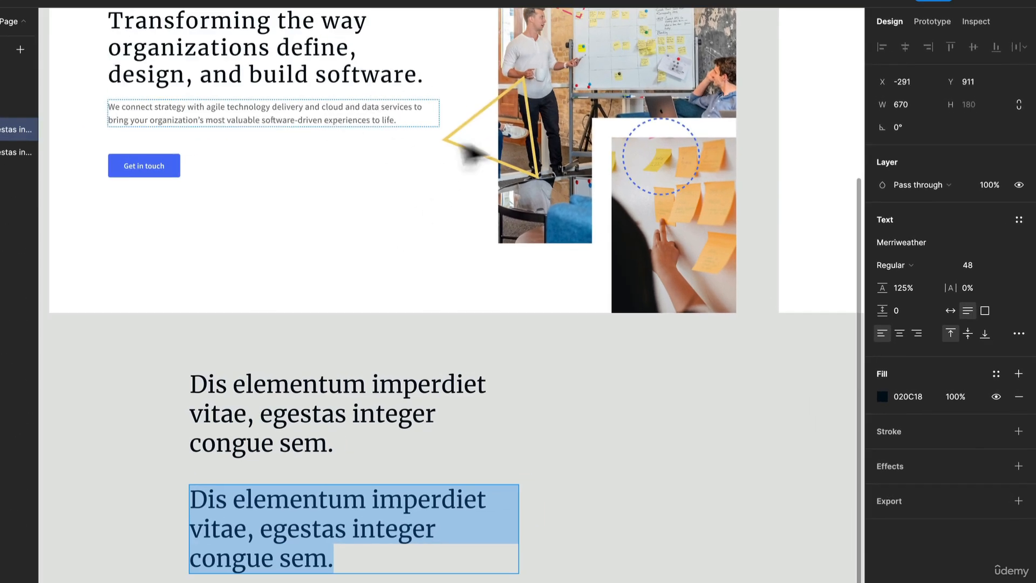
pyautogui.click(884, 395)
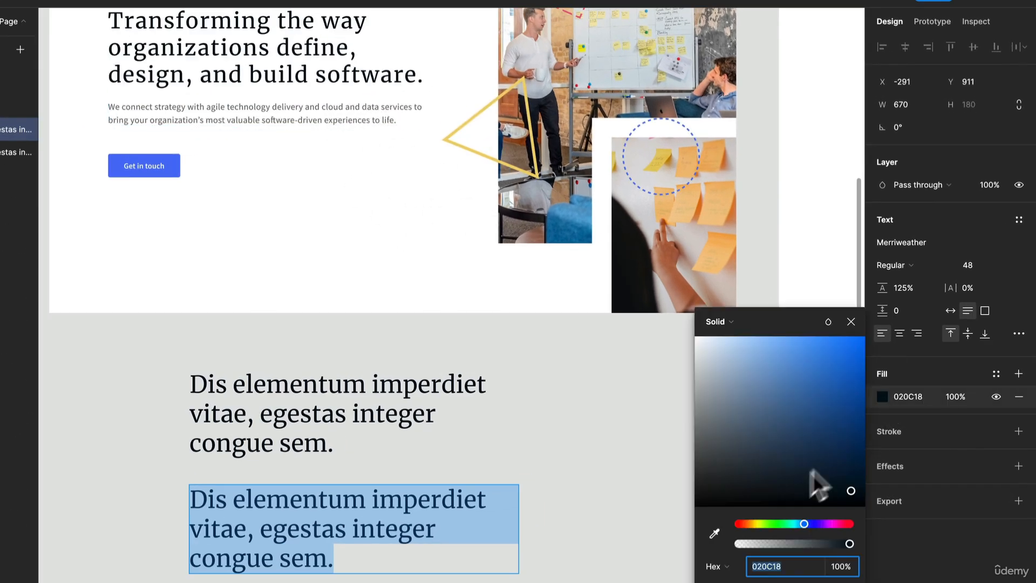
pyautogui.click(708, 531)
pyautogui.scroll(10, 418, 140)
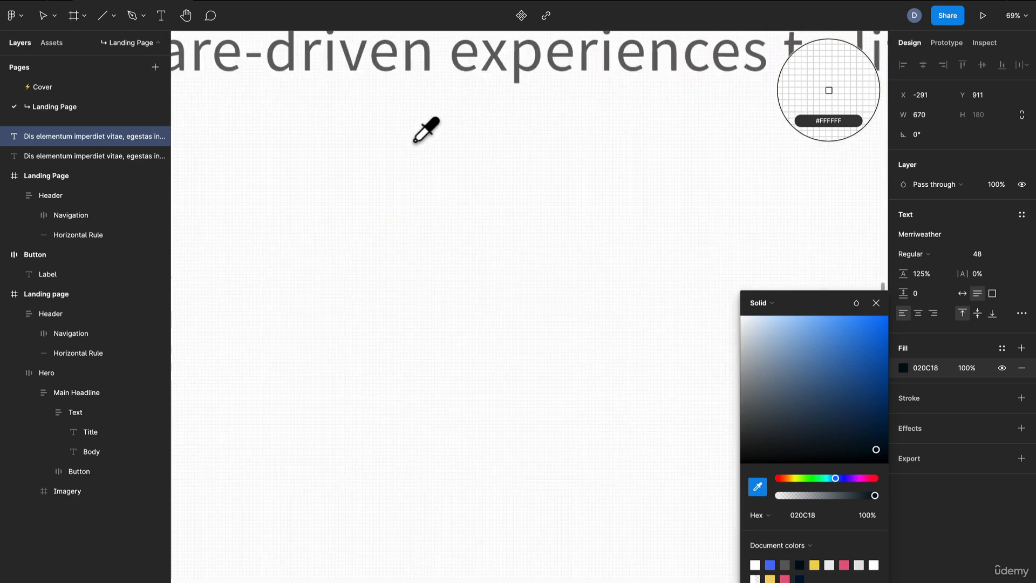
pyautogui.click(474, 54)
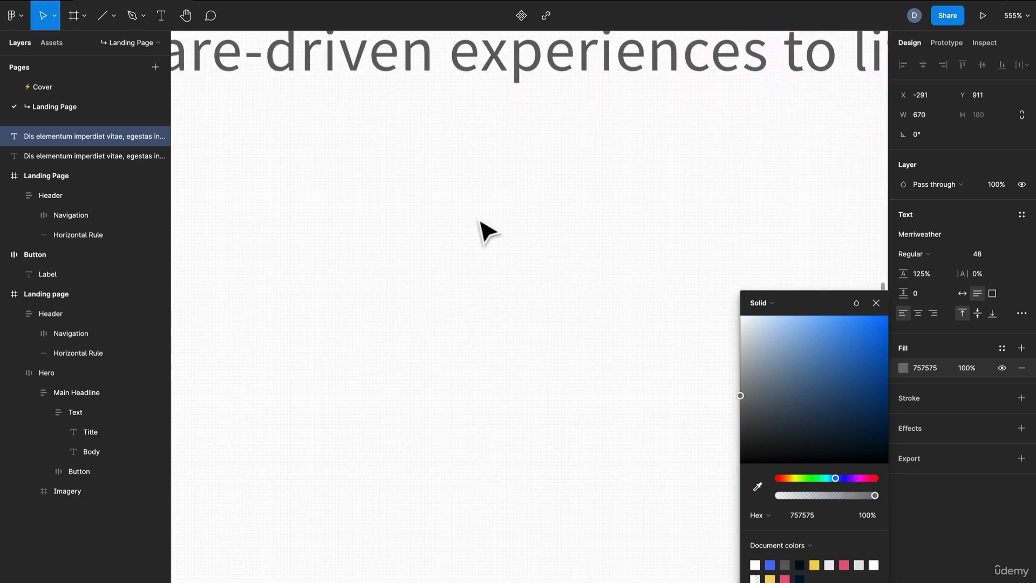
pyautogui.scroll(-10, 481, 229)
pyautogui.scroll(-3, 481, 229)
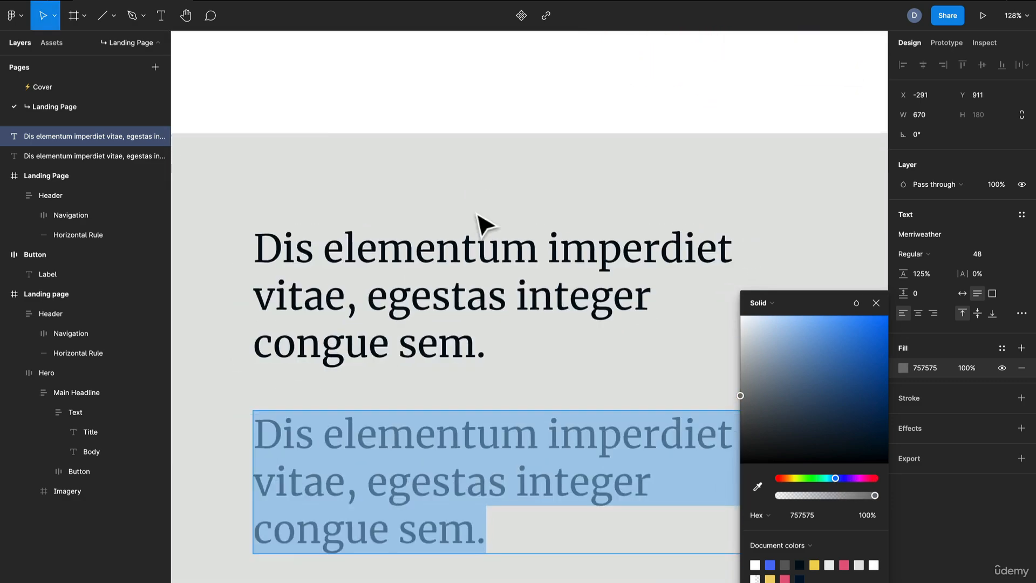
pyautogui.scroll(-5, 479, 224)
pyautogui.scroll(5, 539, 254)
pyautogui.scroll(-1, 538, 256)
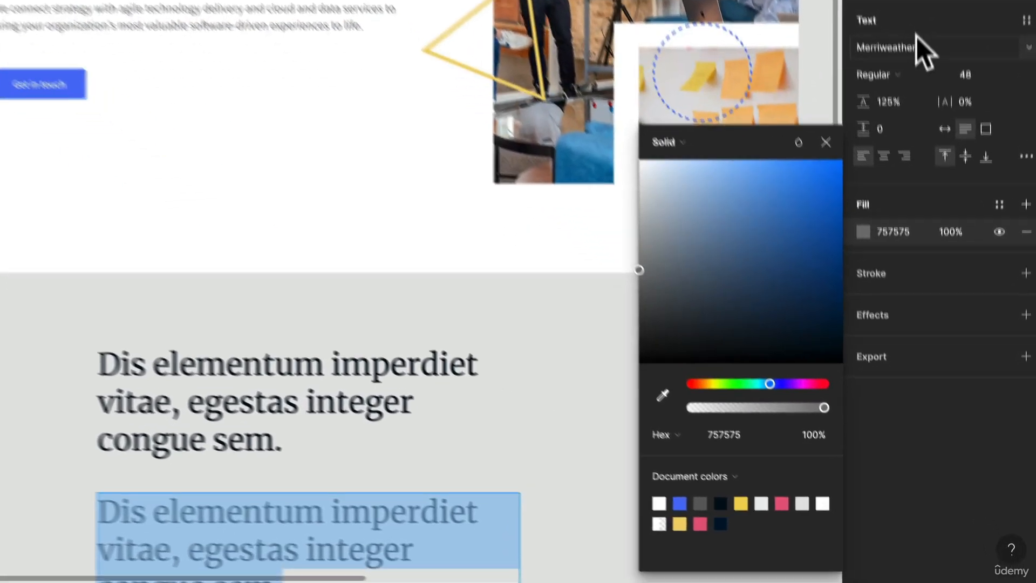
# - Change the font of the grey duplicated text to Source Sans Pro
pyautogui.click(911, 41)
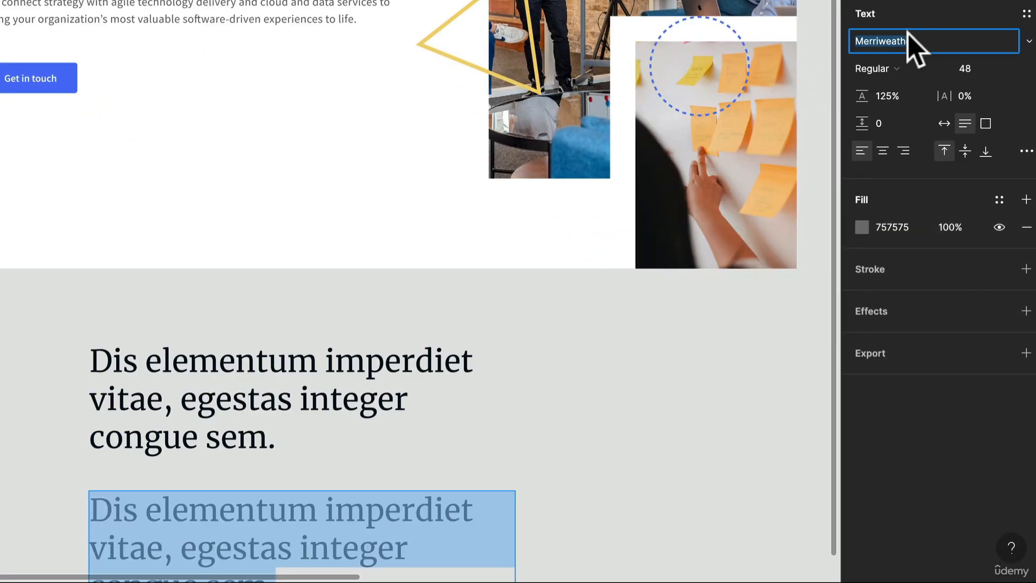
pyautogui.press('Return')
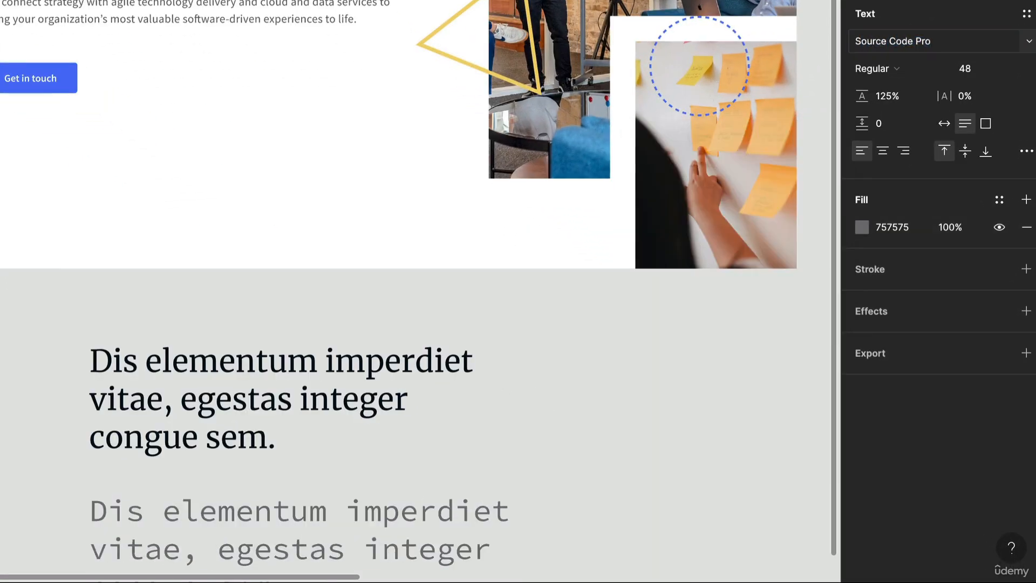
pyautogui.click(1029, 42)
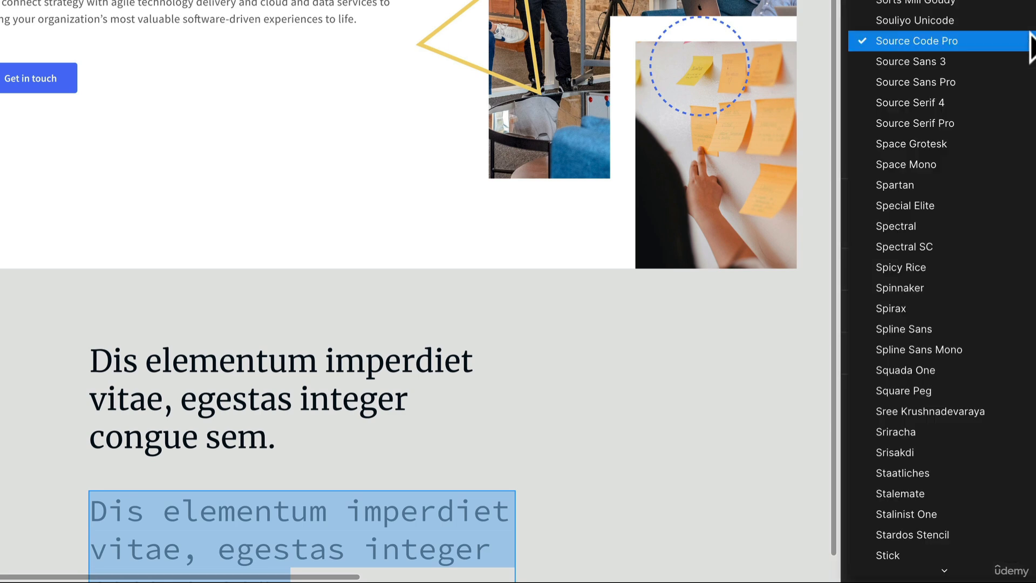
pyautogui.click(1000, 82)
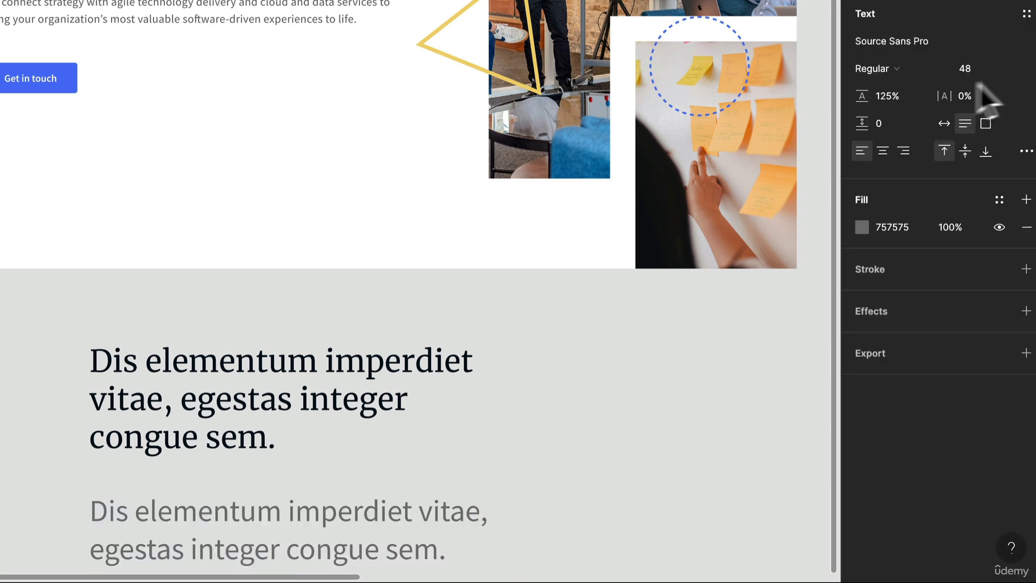
# - Set the grey text's font size to 18
pyautogui.scroll(-3, 157, 380)
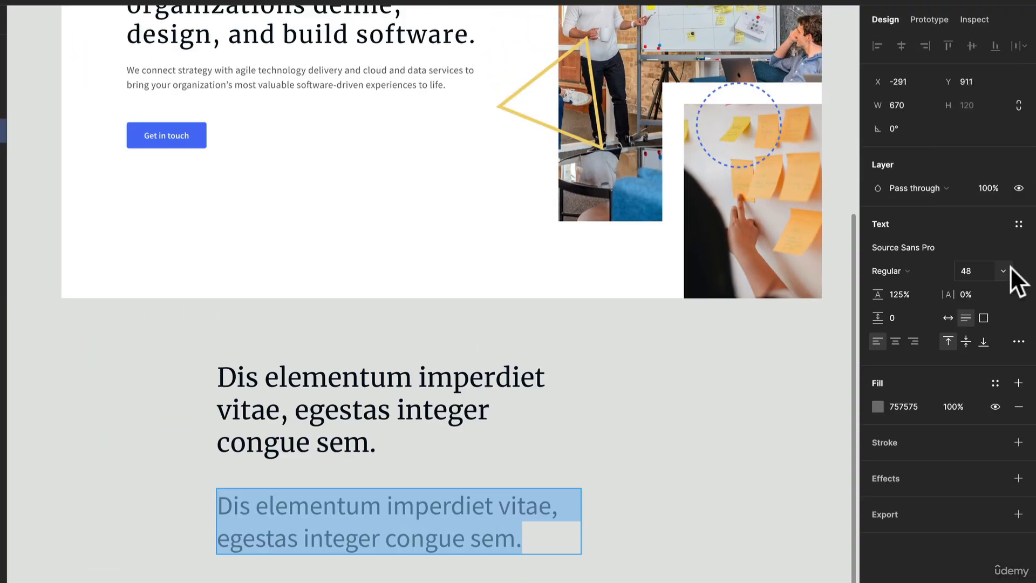
pyautogui.click(1005, 270)
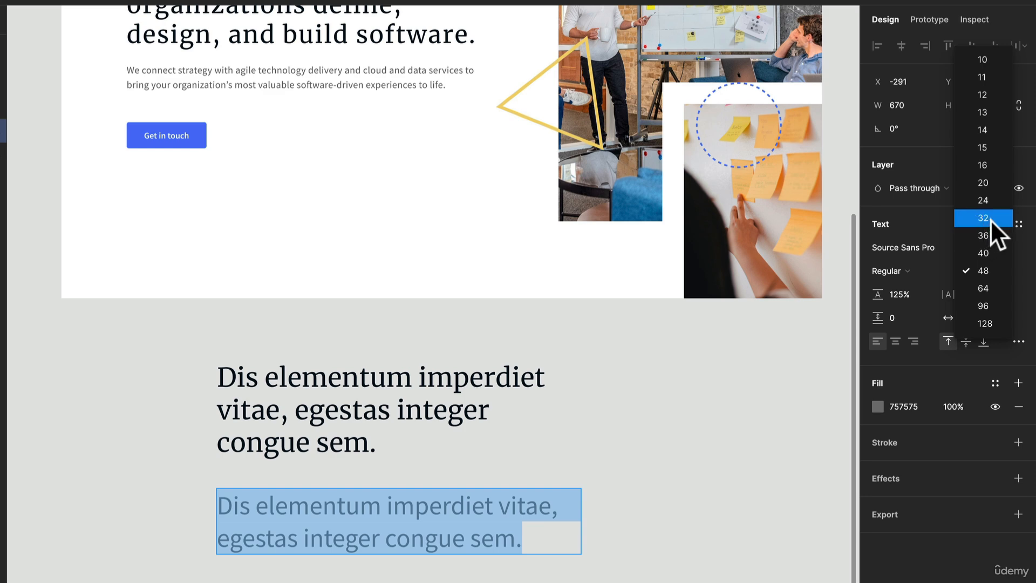
pyautogui.click(979, 167)
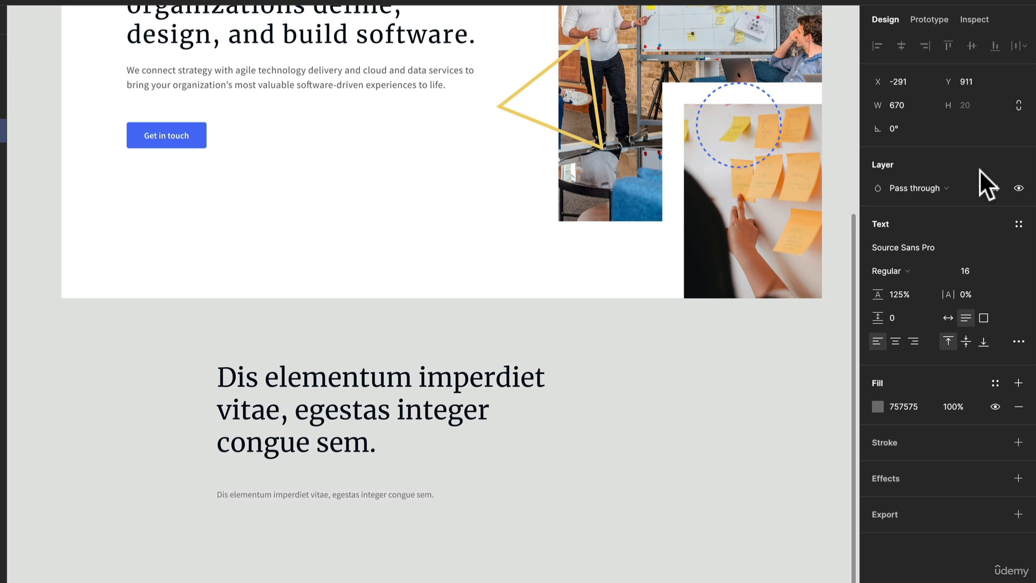
pyautogui.click(974, 271)
pyautogui.write('1')
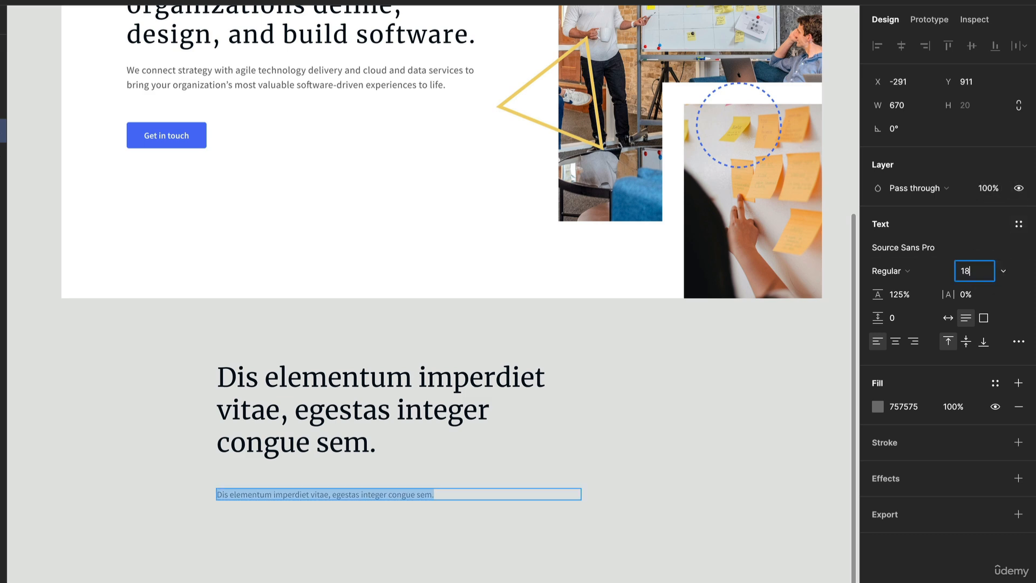
pyautogui.write('8')
pyautogui.press('Return')
pyautogui.click(965, 318)
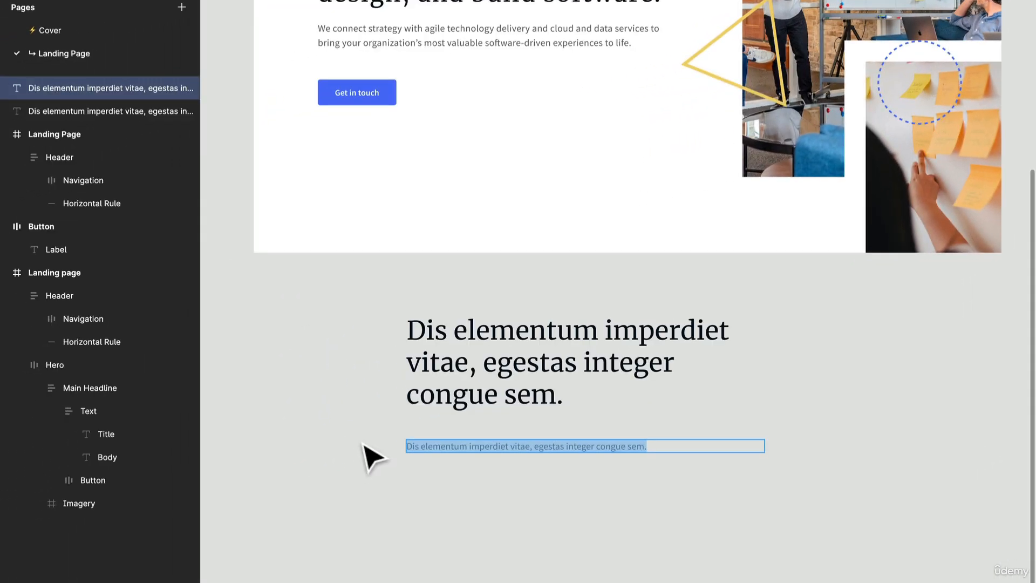
# - Run the Lorem ipsum plugin on the grey body text and replace it with three generated sentences
pyautogui.rightClick(174, 485)
pyautogui.moveTo(437, 563)
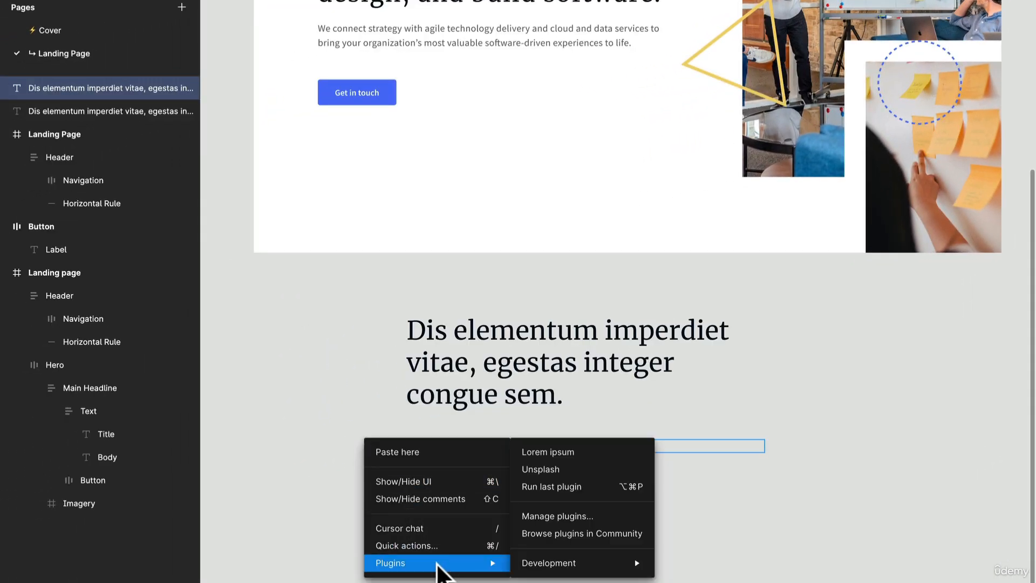
pyautogui.click(581, 486)
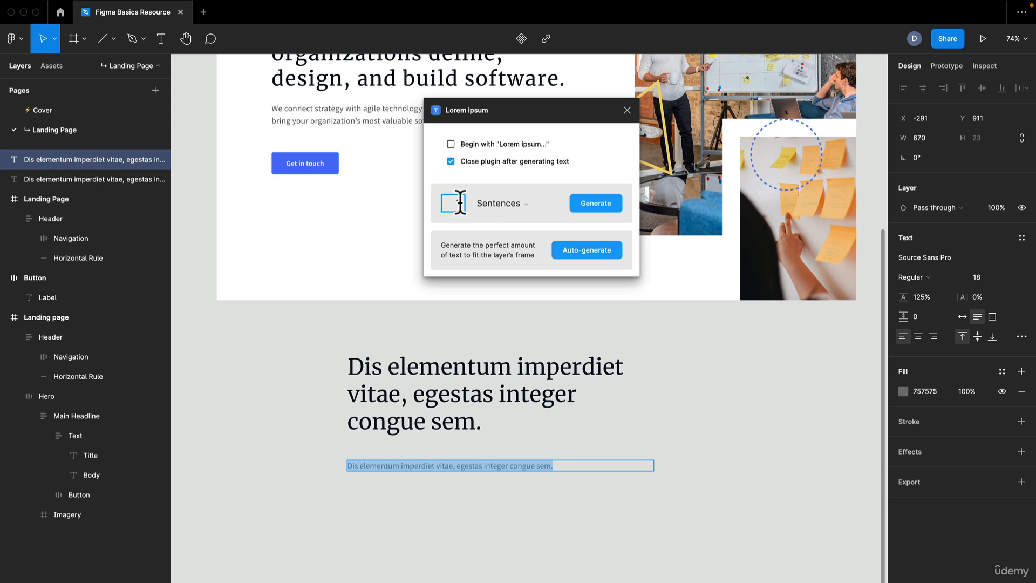
pyautogui.click(586, 208)
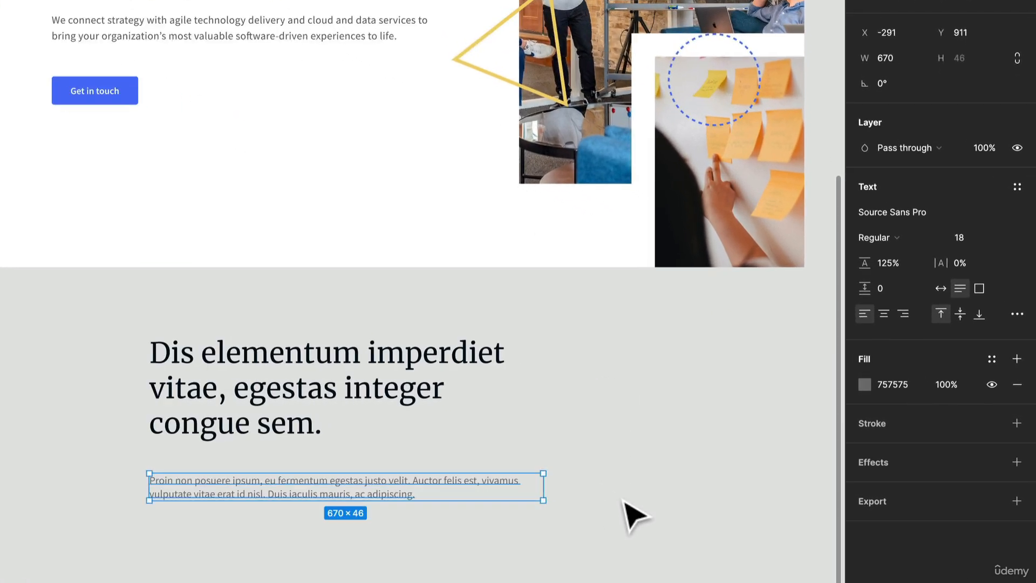
# - Set the line height of the grey body paragraph to 150%
pyautogui.click(621, 510)
pyautogui.click(421, 484)
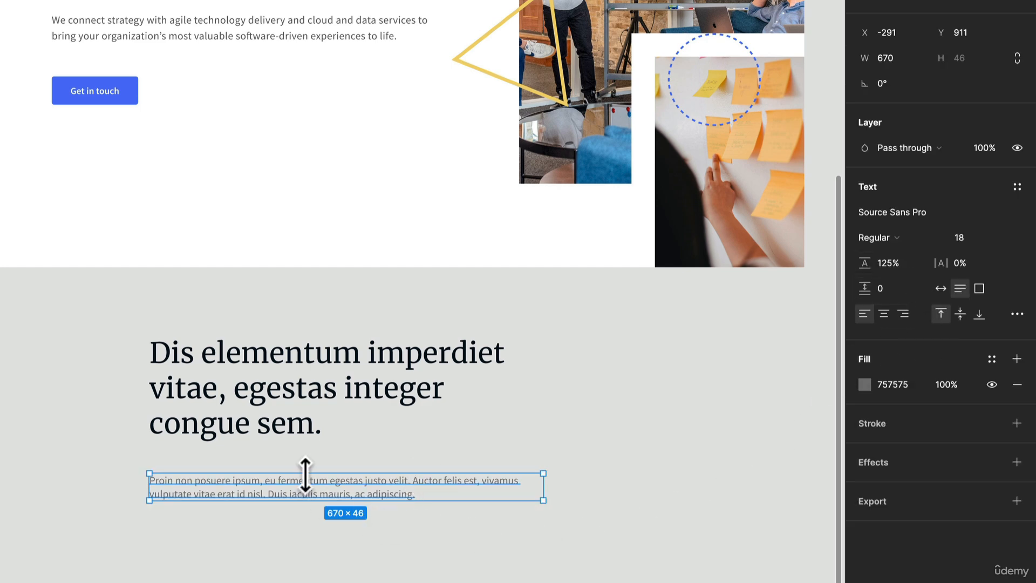
pyautogui.click(910, 266)
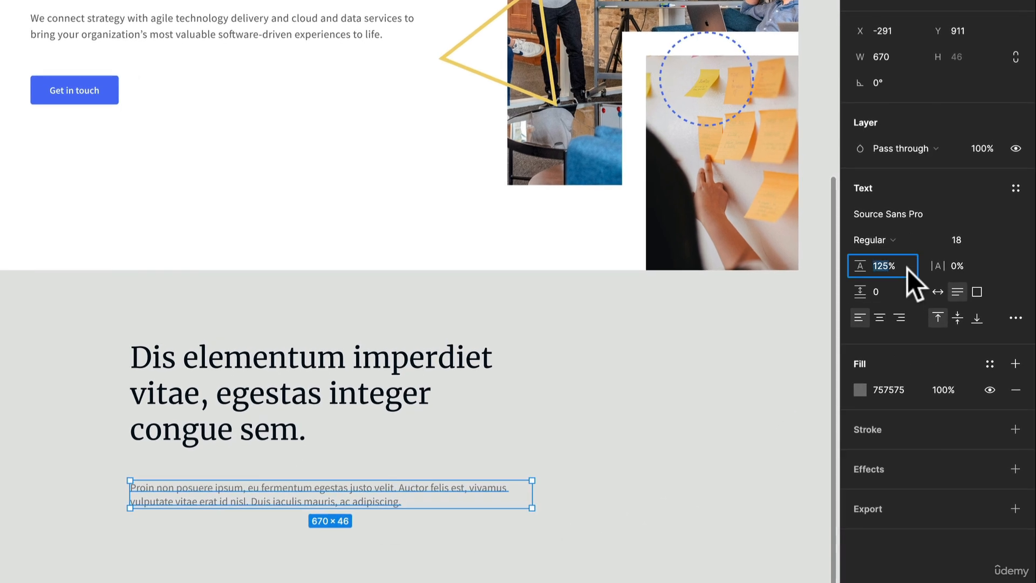
pyautogui.write('15')
pyautogui.press('Return')
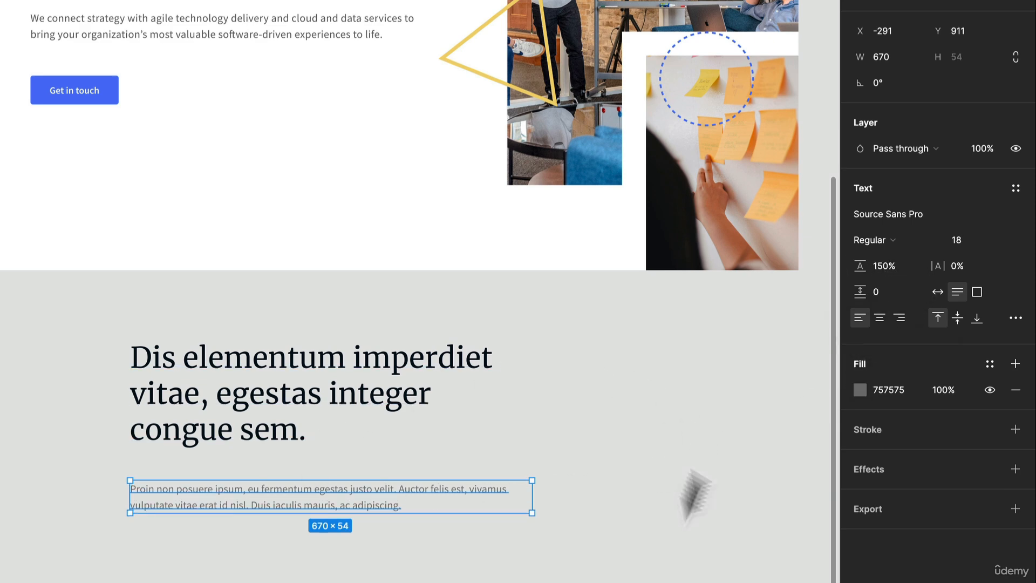
# - Move the placeholder headline and body paragraph together into the empty Landing Page frame, below its header at about X 111, Y 220
pyautogui.click(399, 558)
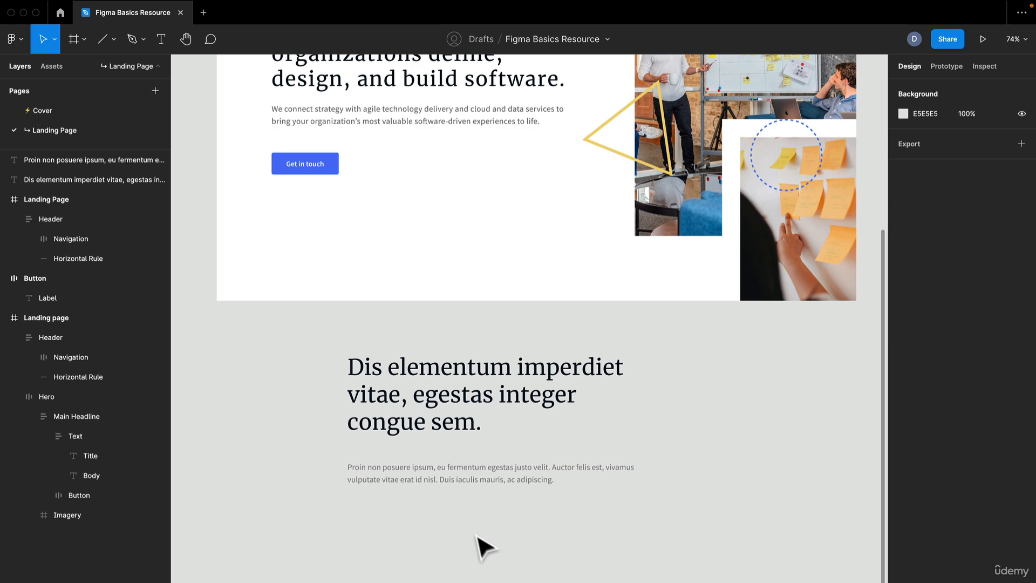
pyautogui.moveTo(482, 538); pyautogui.dragTo(583, 533)
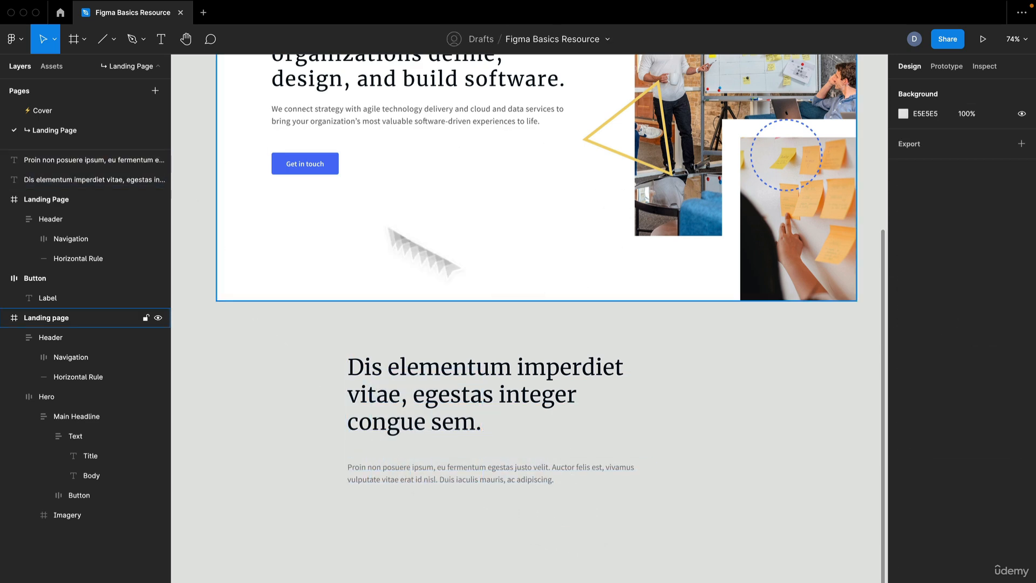
pyautogui.scroll(-5, 377, 178)
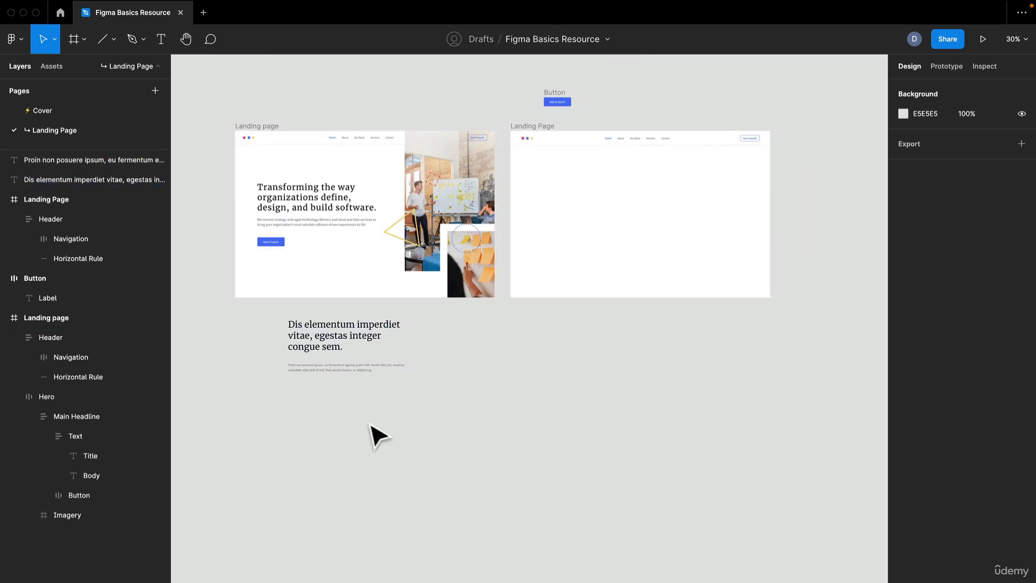
pyautogui.moveTo(374, 432); pyautogui.dragTo(560, 187)
pyautogui.scroll(5, 558, 189)
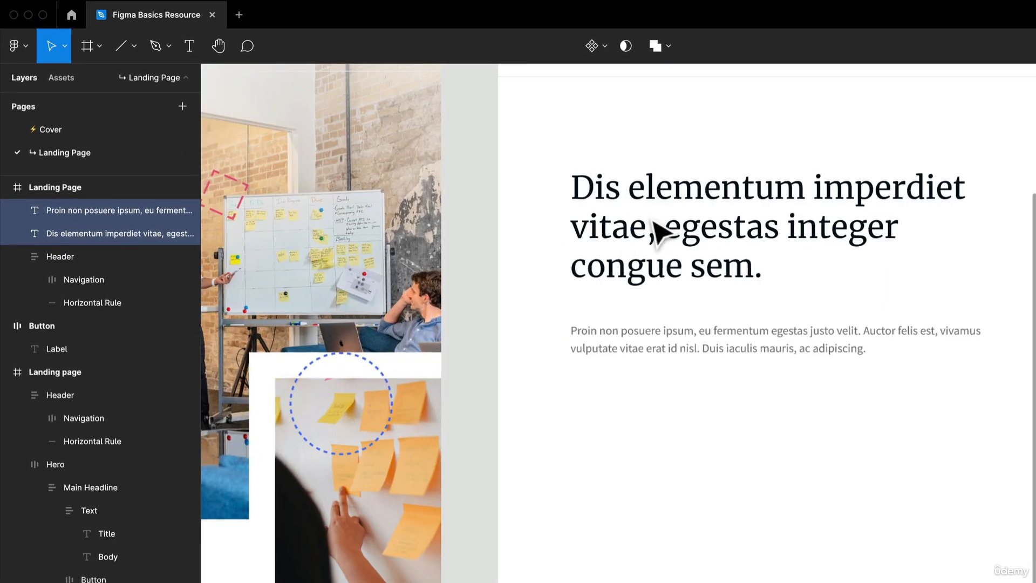
pyautogui.scroll(-5, 706, 247)
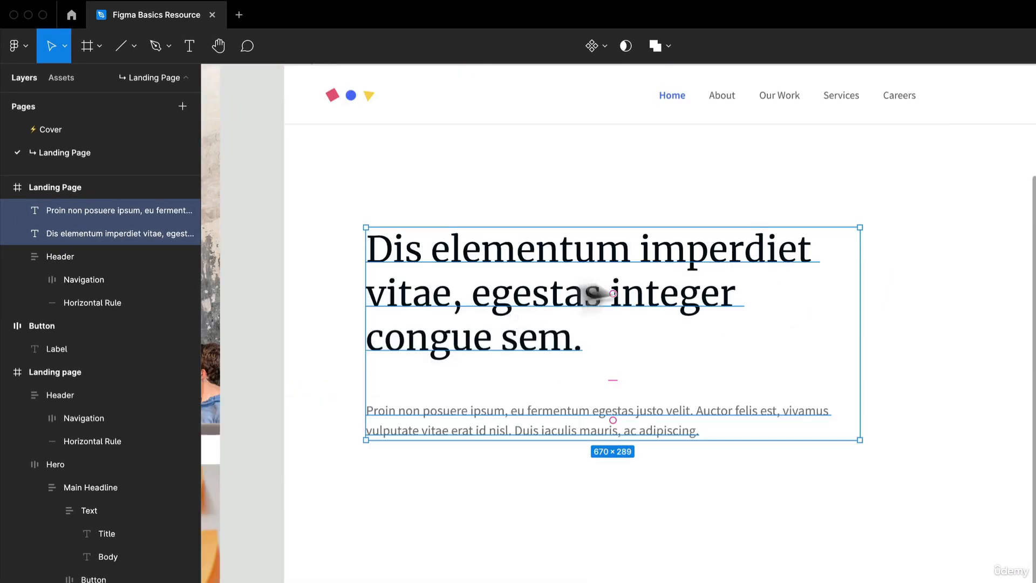
pyautogui.scroll(3, 717, 357)
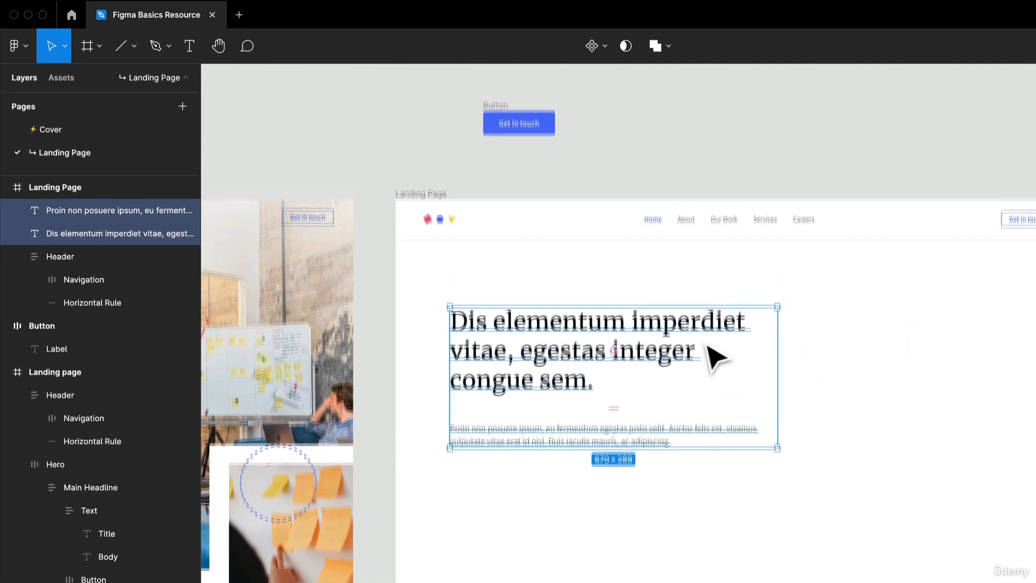
pyautogui.scroll(-3, 715, 356)
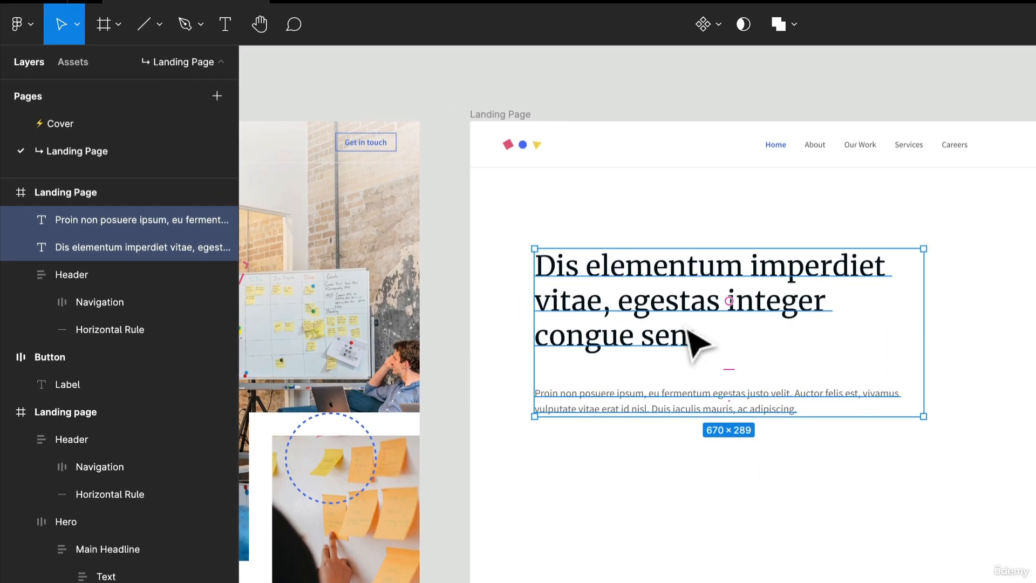
pyautogui.scroll(1, 694, 342)
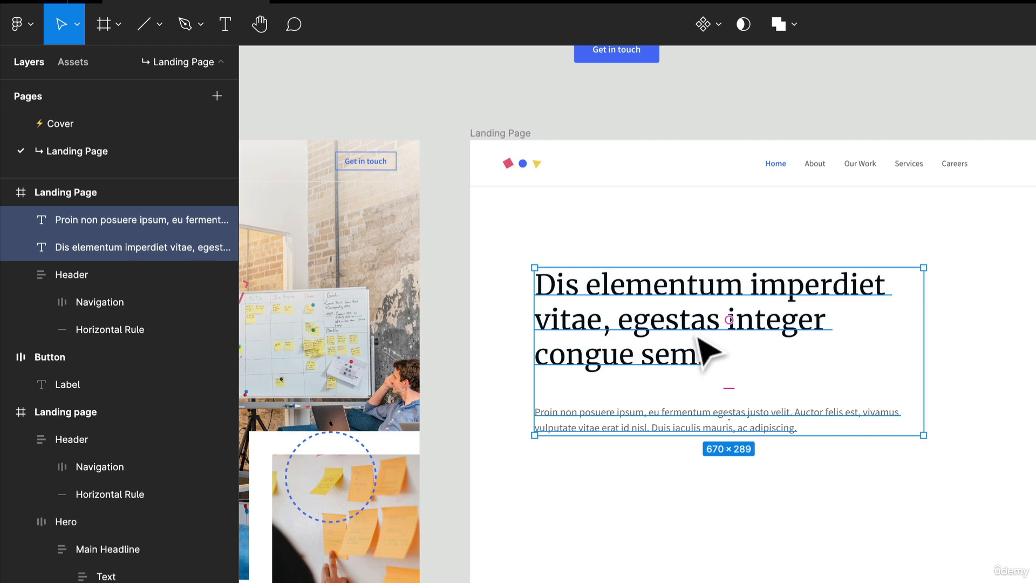
# - Rename the placeholder headline layer as Title and the paragraph layer as Body
pyautogui.click(667, 335)
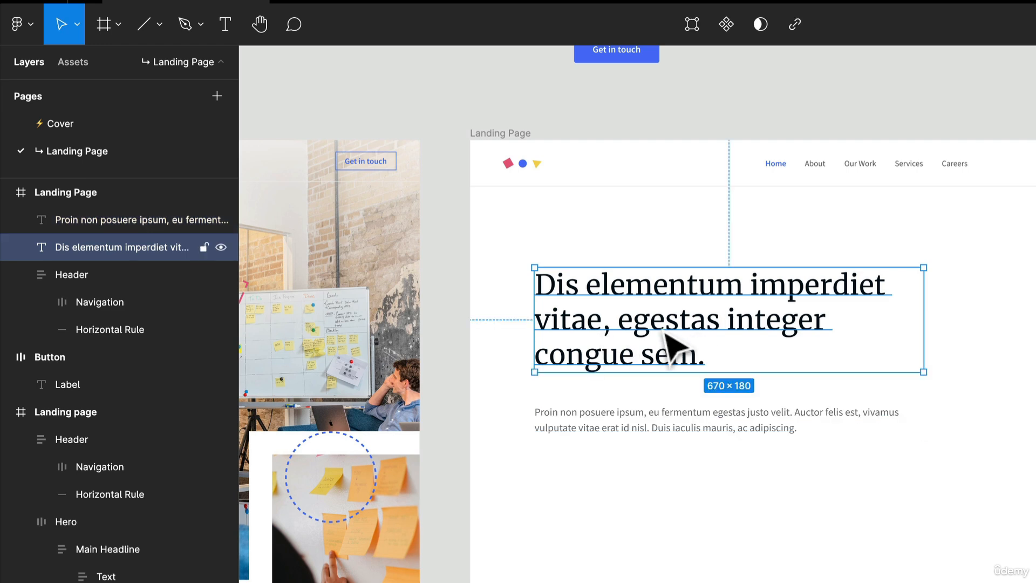
pyautogui.hotkey('ctrl', 'r')
pyautogui.write('Ti')
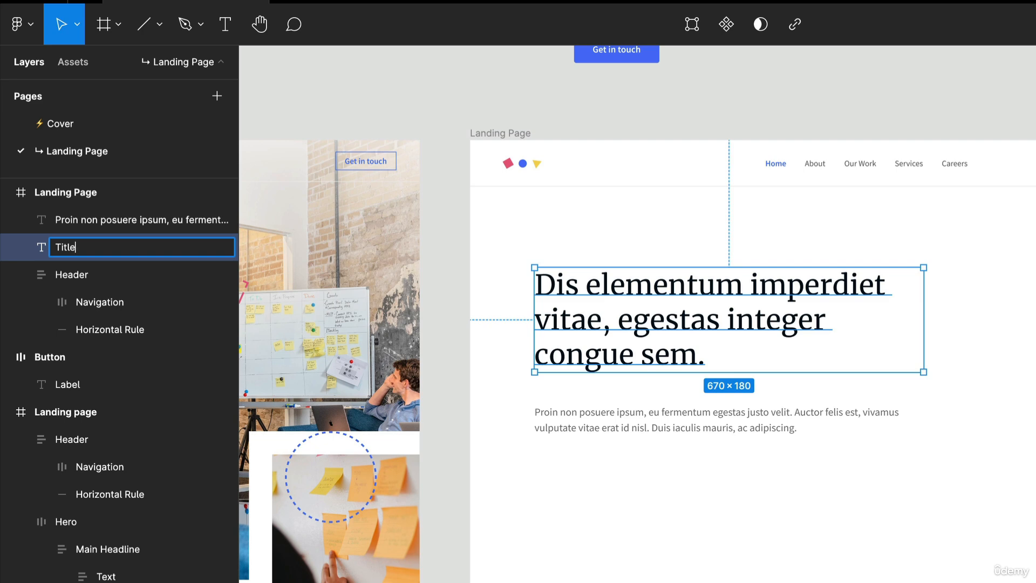
pyautogui.press('Return')
pyautogui.click(666, 417)
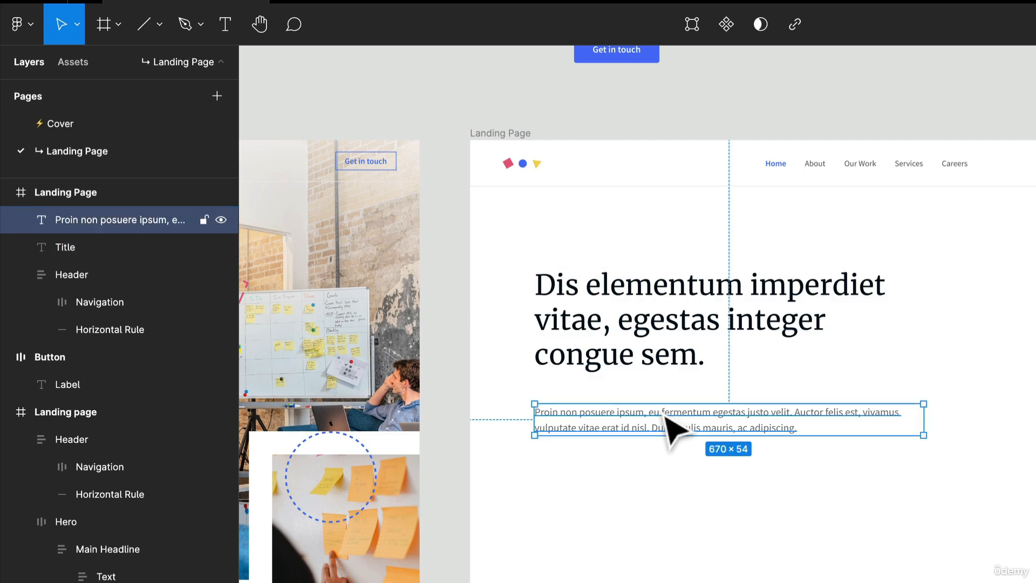
pyautogui.hotkey('ctrl', 'r')
pyautogui.write('Body')
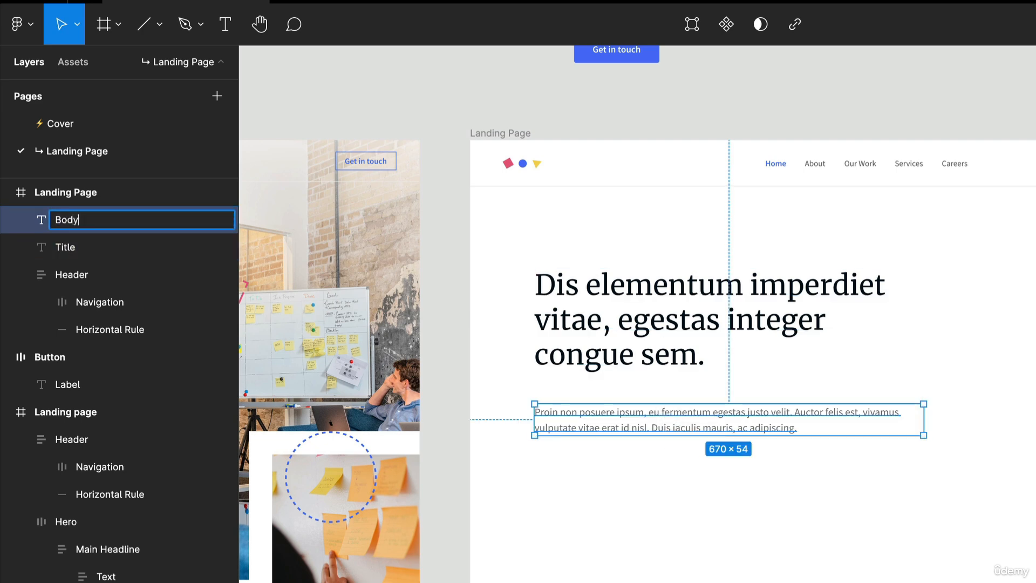
pyautogui.press('Return')
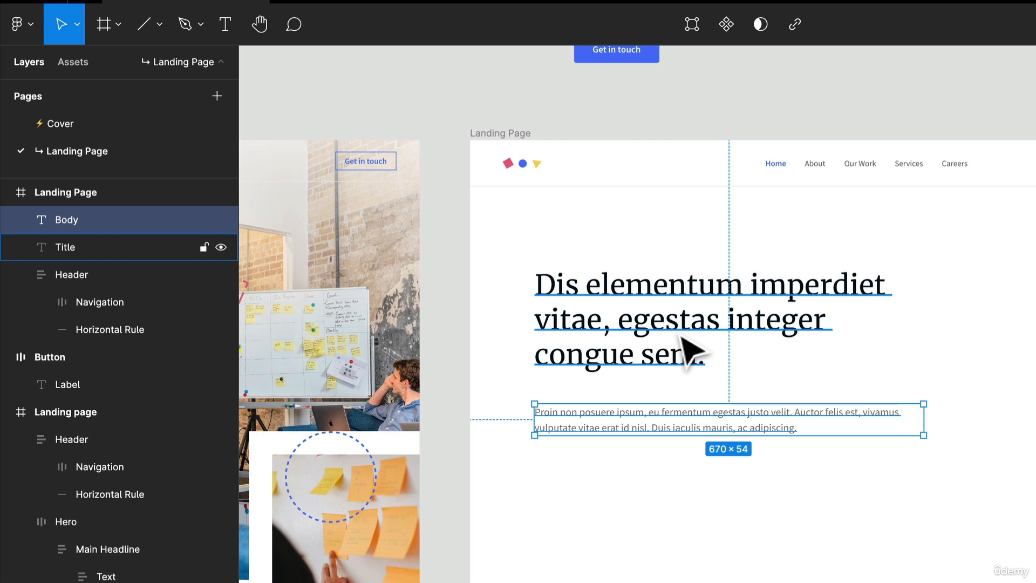
# - Select the Title and Body layers together and wrap them in a frame
pyautogui.scroll(5, 690, 370)
pyautogui.scroll(-3, 687, 370)
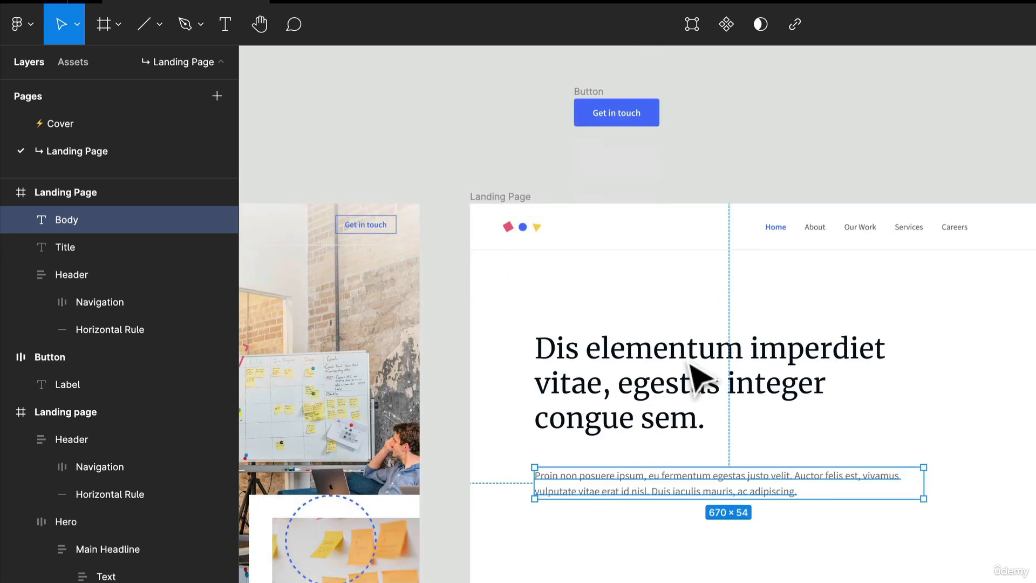
pyautogui.keyDown('shift'); pyautogui.click(723, 410); pyautogui.keyUp('shift')
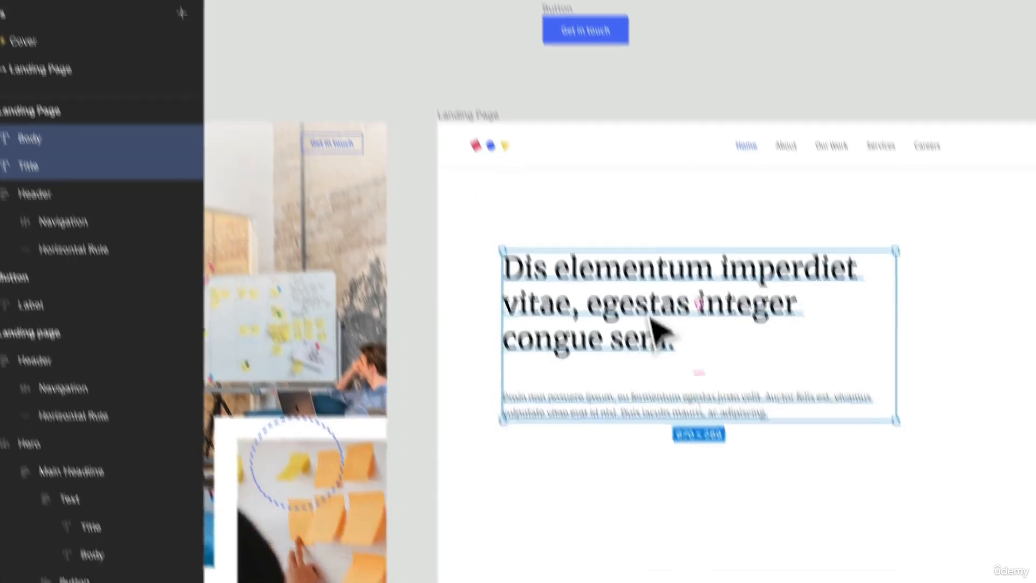
pyautogui.rightClick(651, 317)
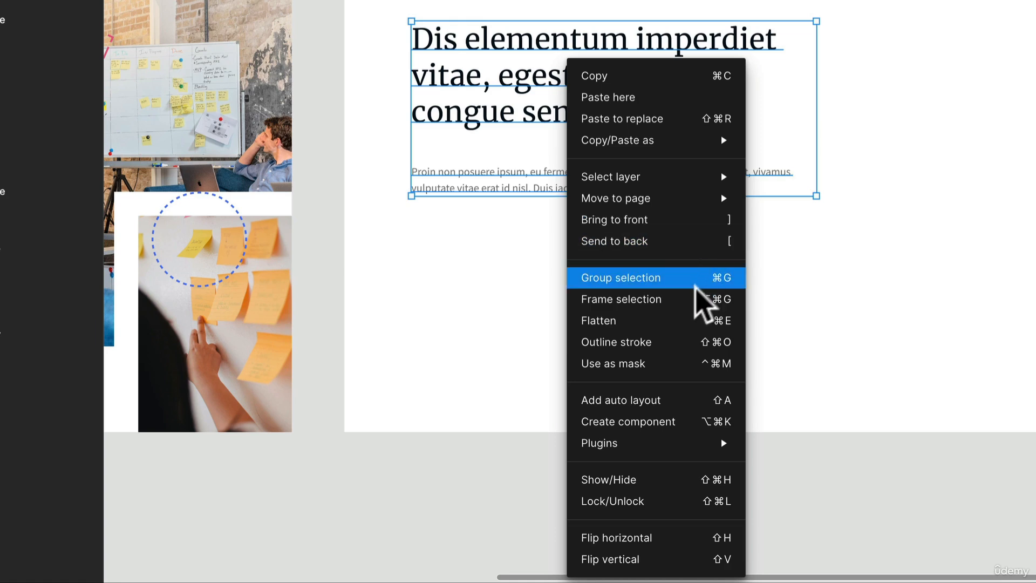
pyautogui.click(699, 301)
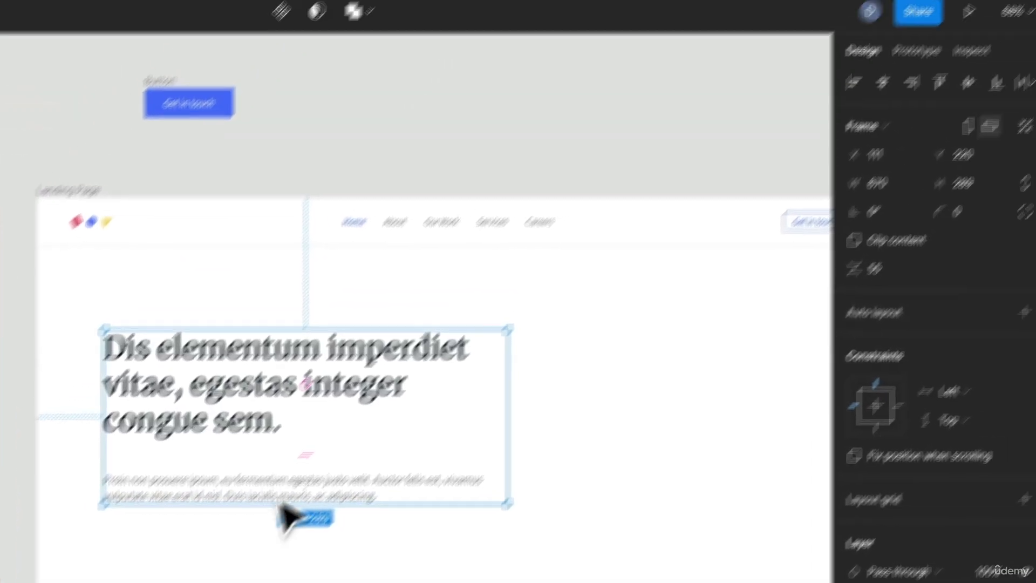
# - Add vertical auto layout to the text frame and set the spacing between its items to 16
pyautogui.click(1015, 323)
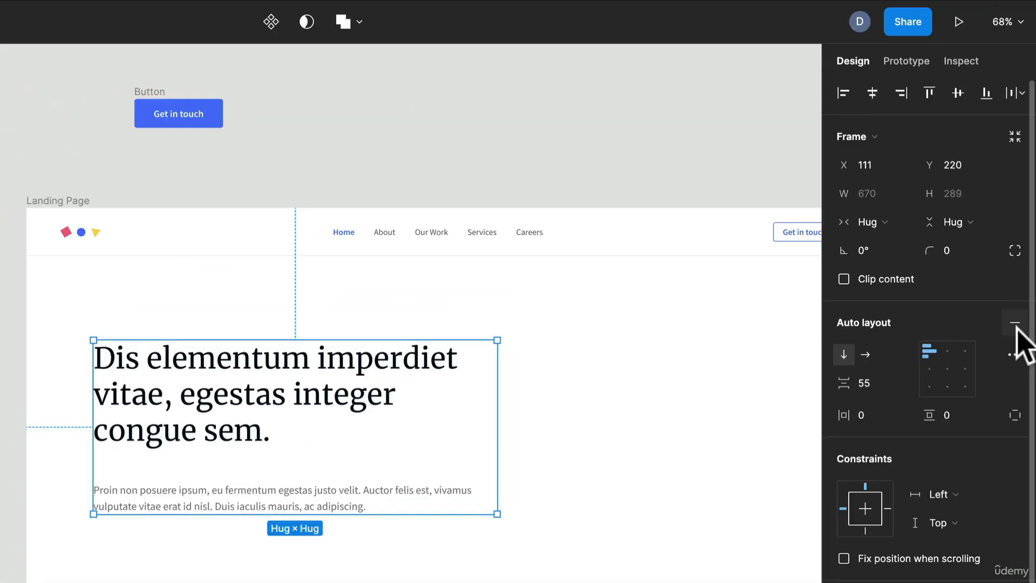
pyautogui.click(883, 384)
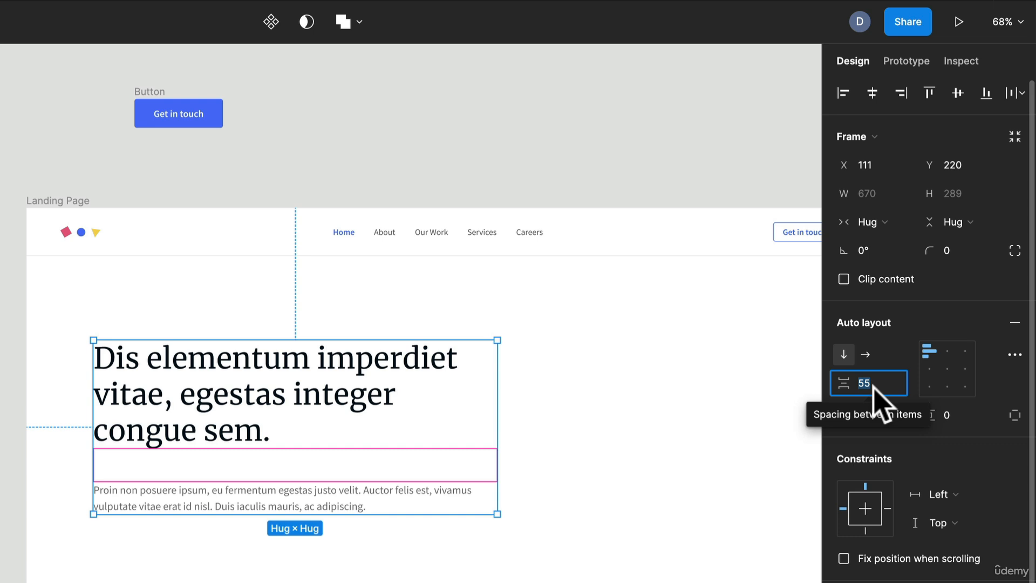
pyautogui.write('16')
pyautogui.press('Return')
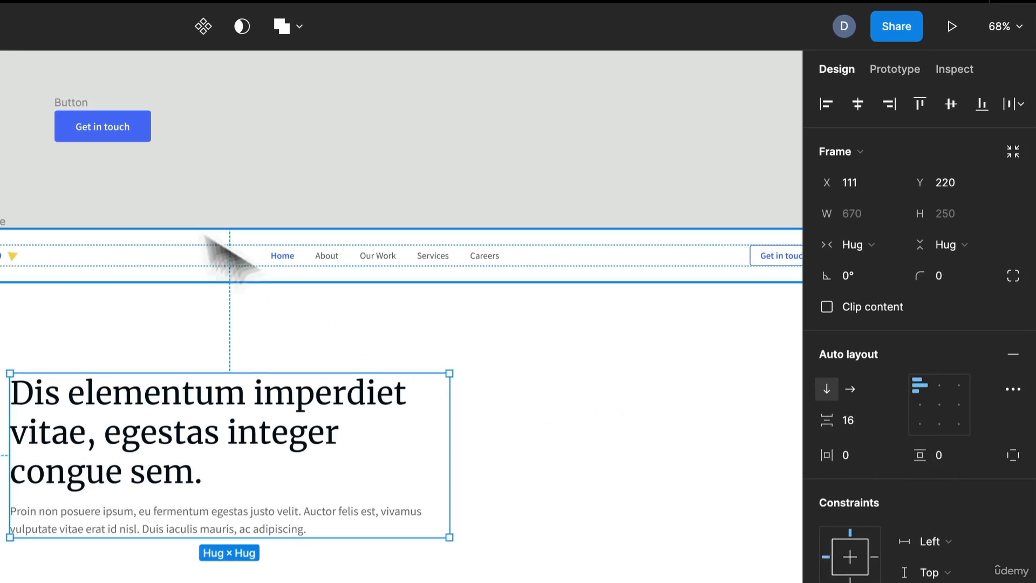
# - Move the blue "Get in touch" button into the text's auto layout frame, directly below the body paragraph
pyautogui.click(68, 116)
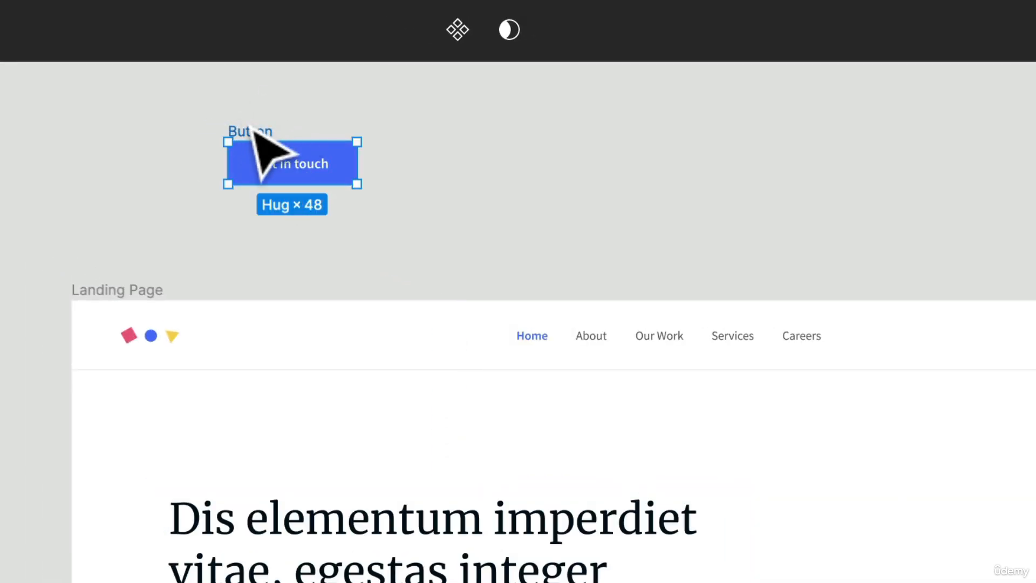
pyautogui.moveTo(263, 163); pyautogui.dragTo(283, 582)
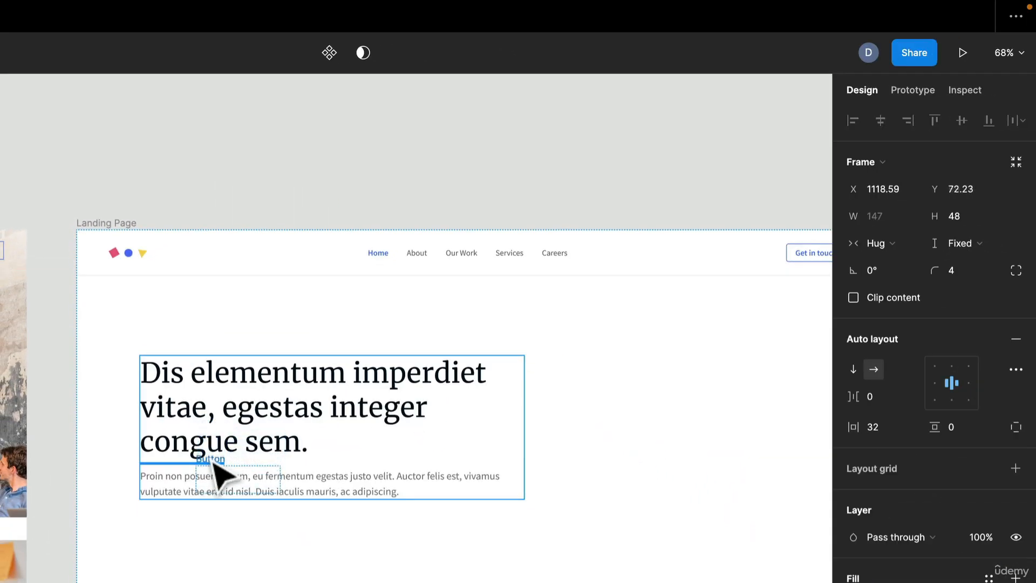
pyautogui.moveTo(213, 464)
pyautogui.mouseDown()
pyautogui.moveTo(208, 485)
pyautogui.moveTo(228, 454)
pyautogui.mouseUp()
pyautogui.press('Down')
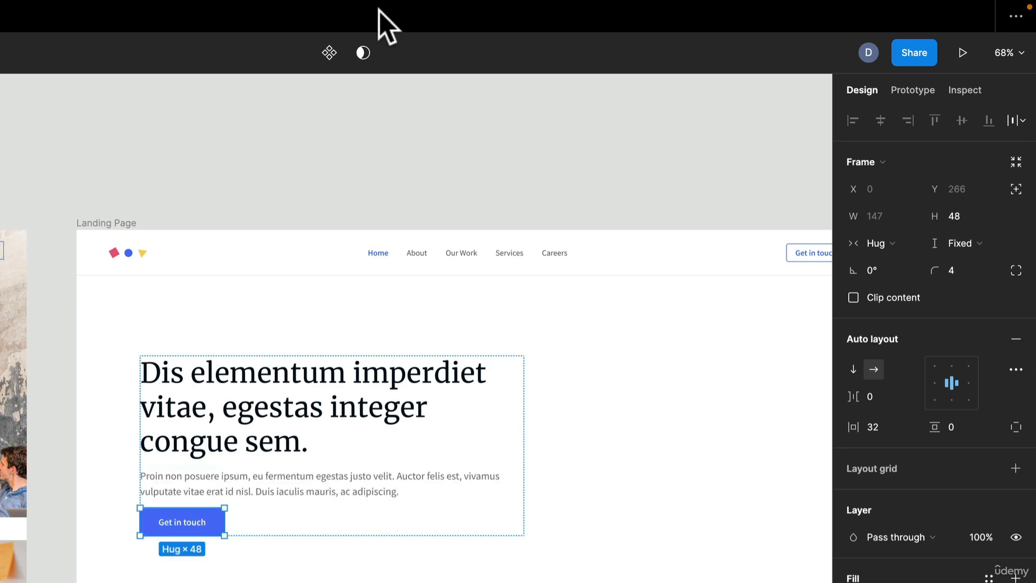
# - Wrap the Title and Body layers together in their own nested frame, leaving the Get in touch button outside it
pyautogui.click(406, 457)
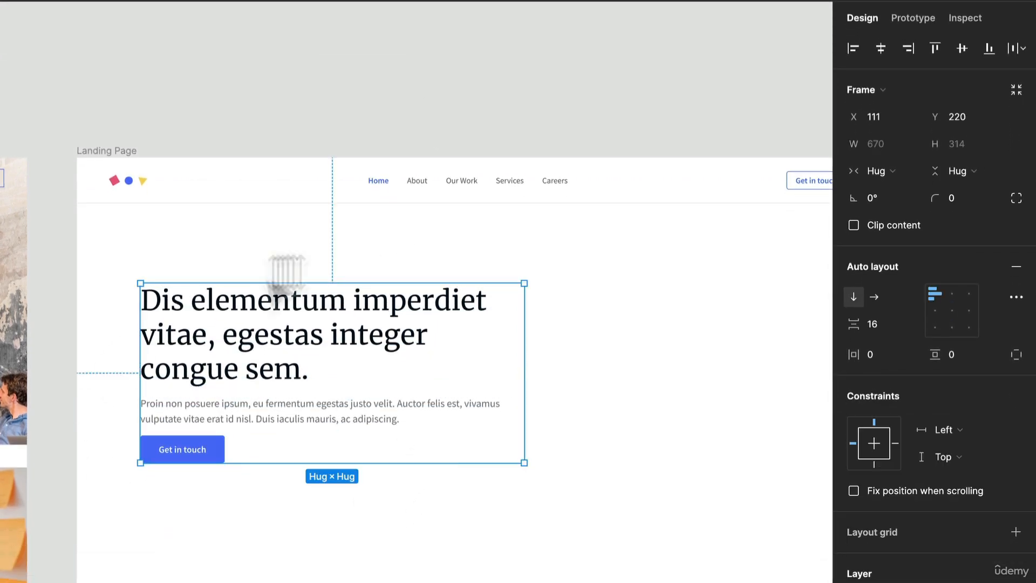
pyautogui.scroll(3, 306, 440)
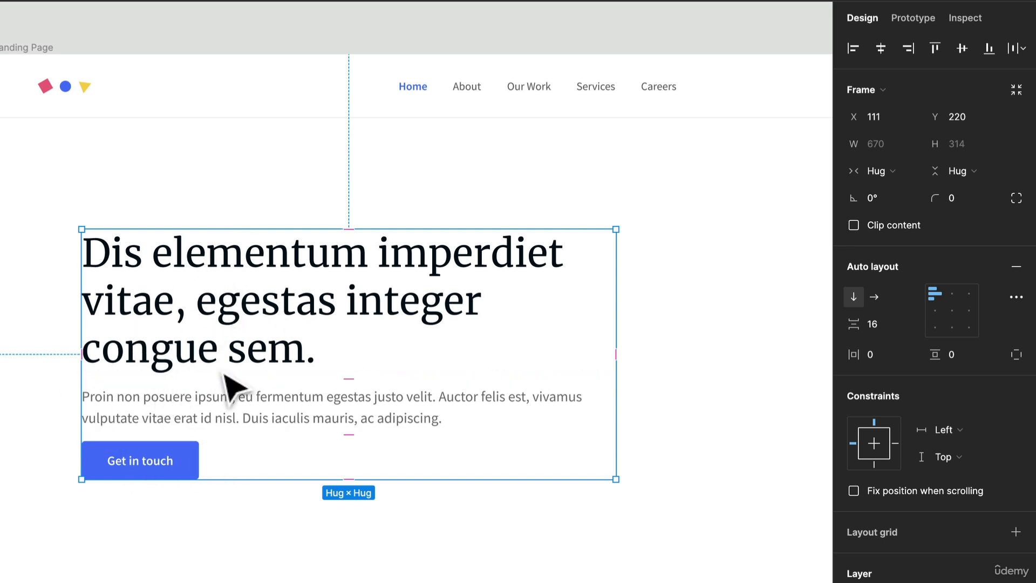
pyautogui.click(223, 424)
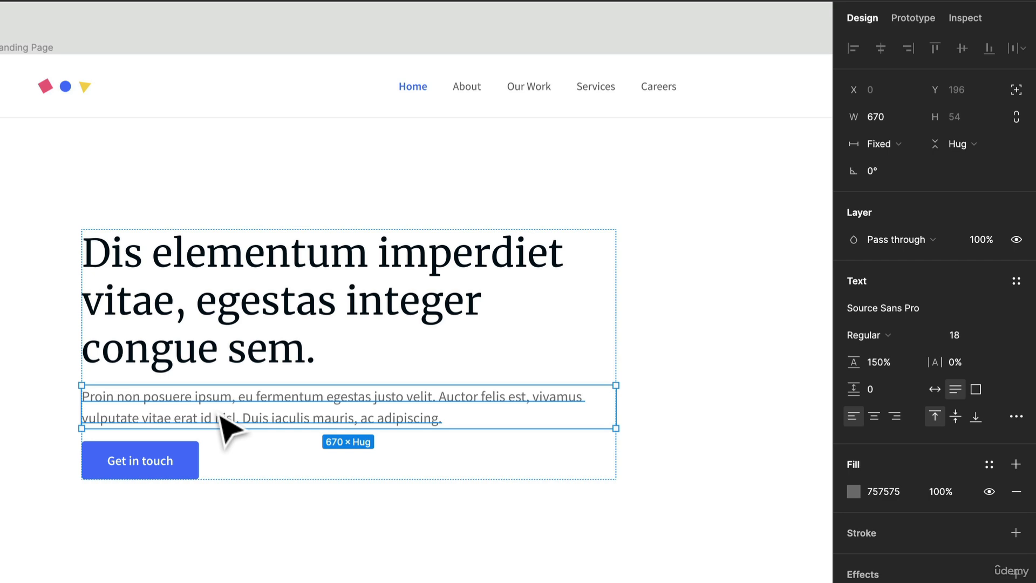
pyautogui.keyDown('shift'); pyautogui.click(240, 351); pyautogui.keyUp('shift')
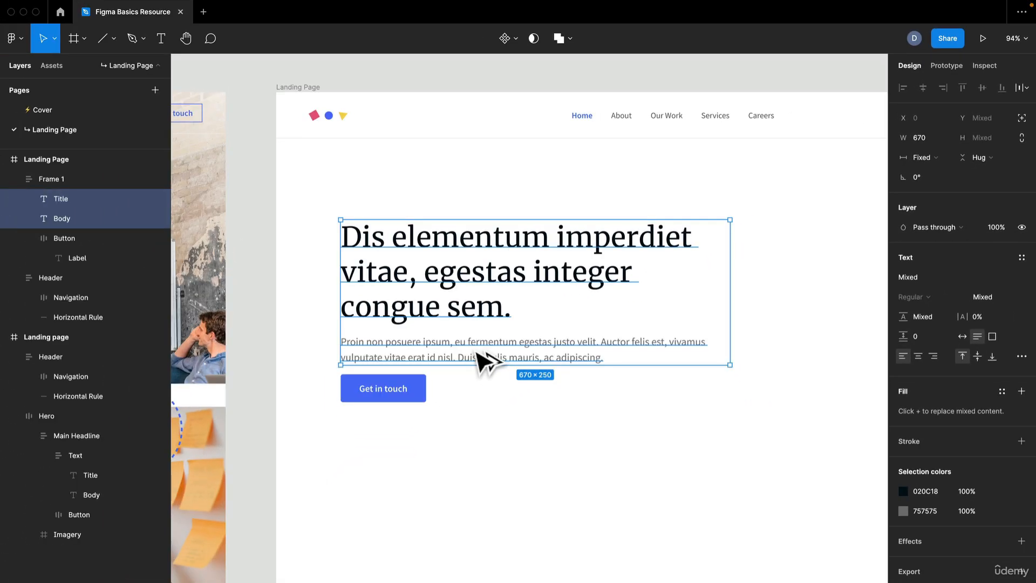
pyautogui.hotkey('ctrl', 'alt', 'g')
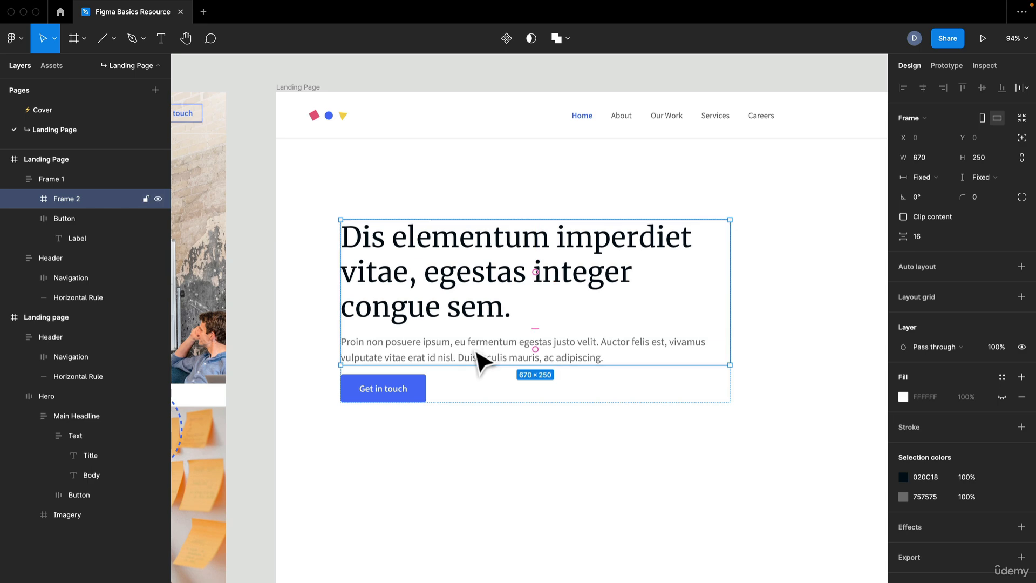
pyautogui.rightClick(494, 289)
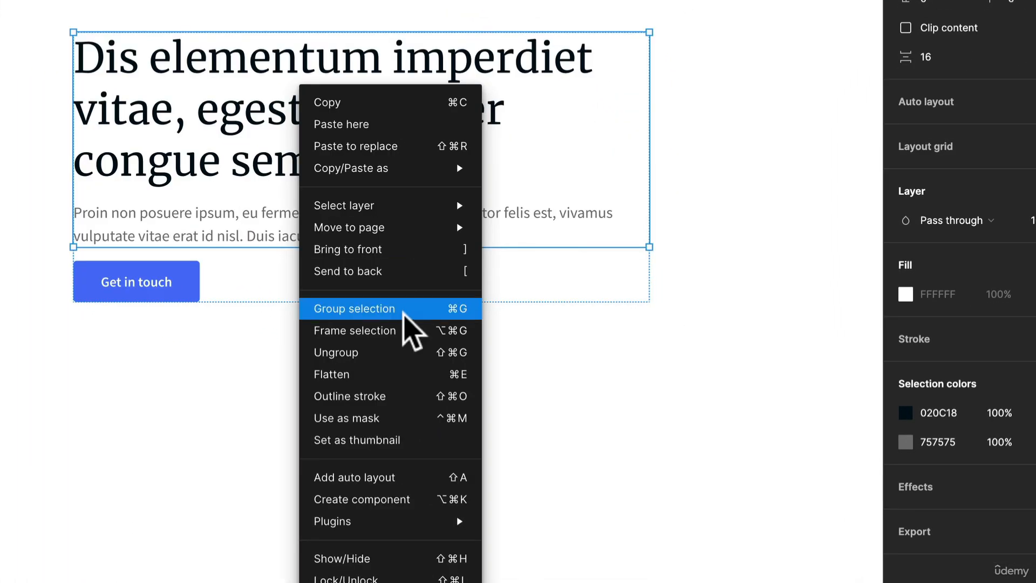
pyautogui.click(650, 141)
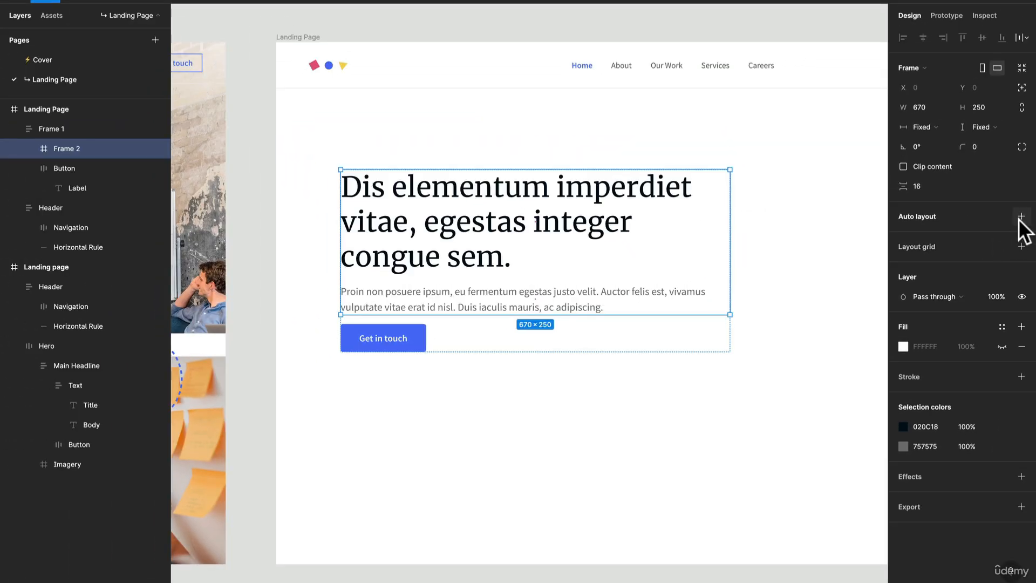
# - Add auto layout to the nested Title and Body frame and rename that frame as Text
pyautogui.click(1021, 216)
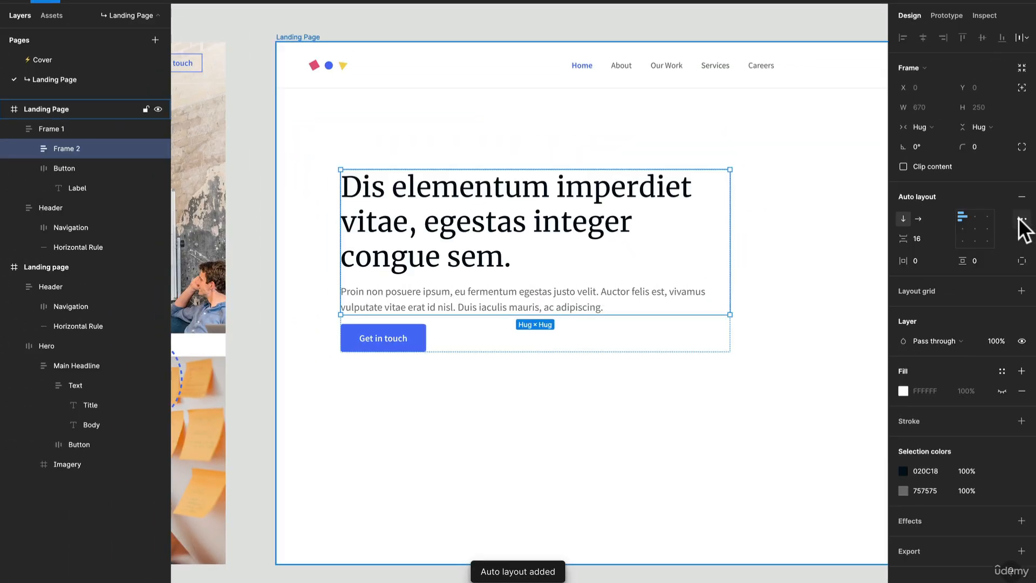
pyautogui.write('Copy')
pyautogui.press('Return')
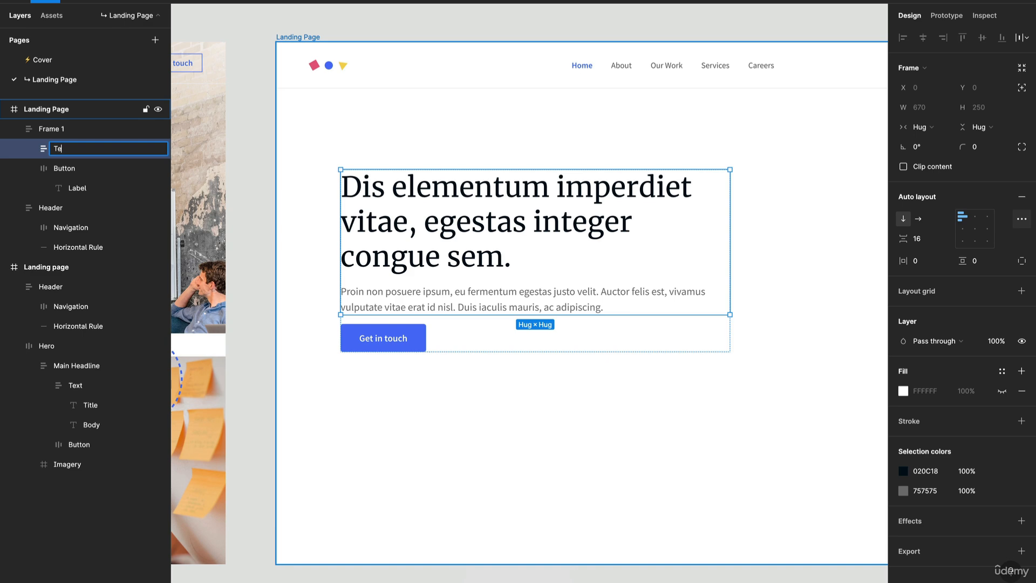
pyautogui.write('Text')
pyautogui.press('Return')
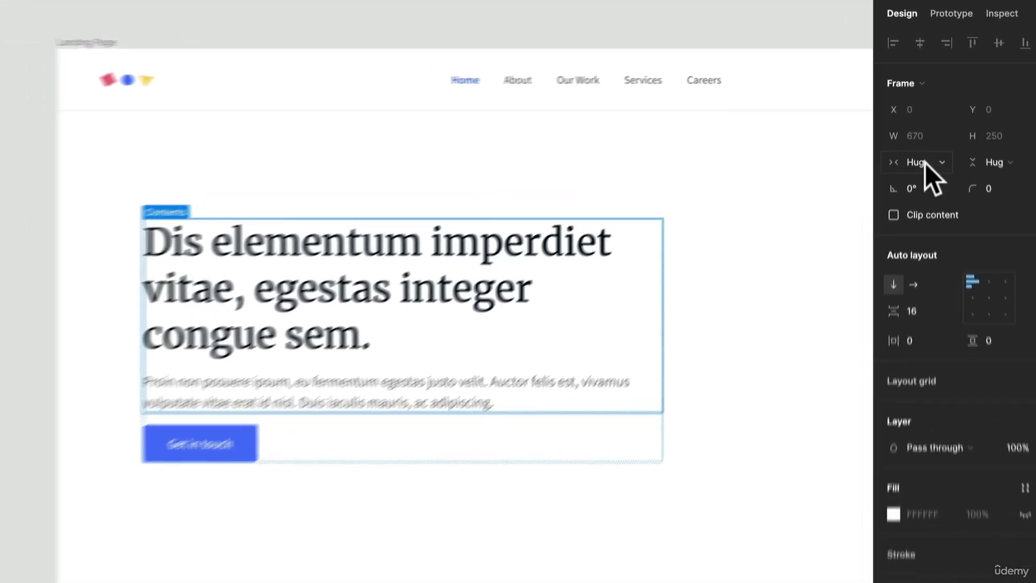
# - Set the horizontal resizing of the Text frame and its Title and Body layers to Fill container
pyautogui.click(926, 127)
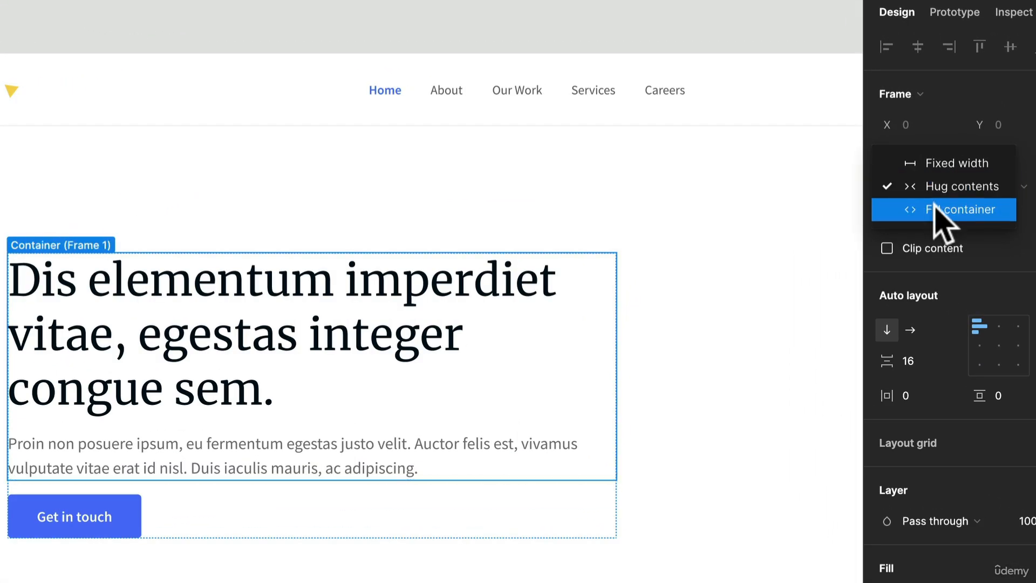
pyautogui.click(939, 210)
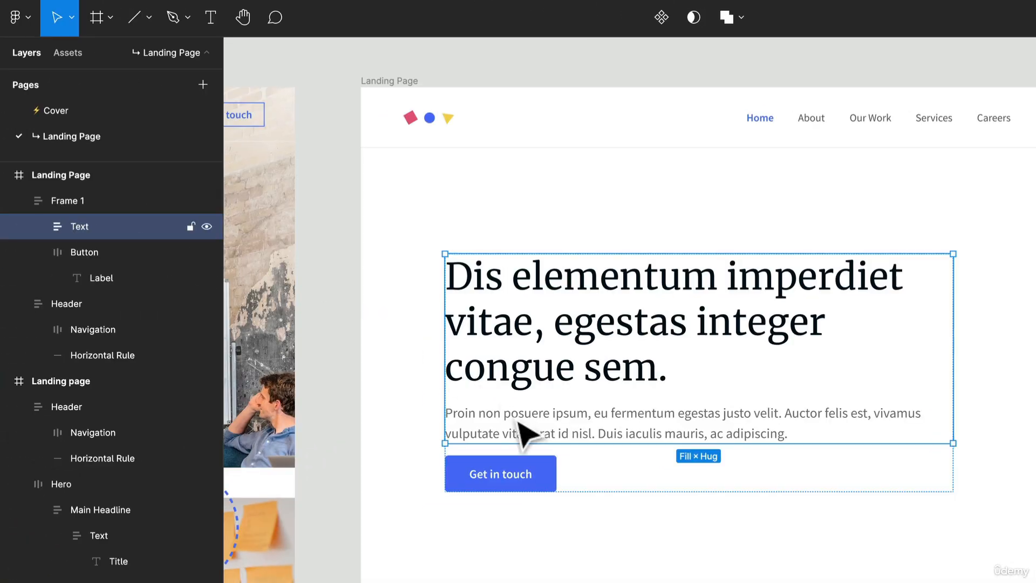
pyautogui.doubleClick(575, 431)
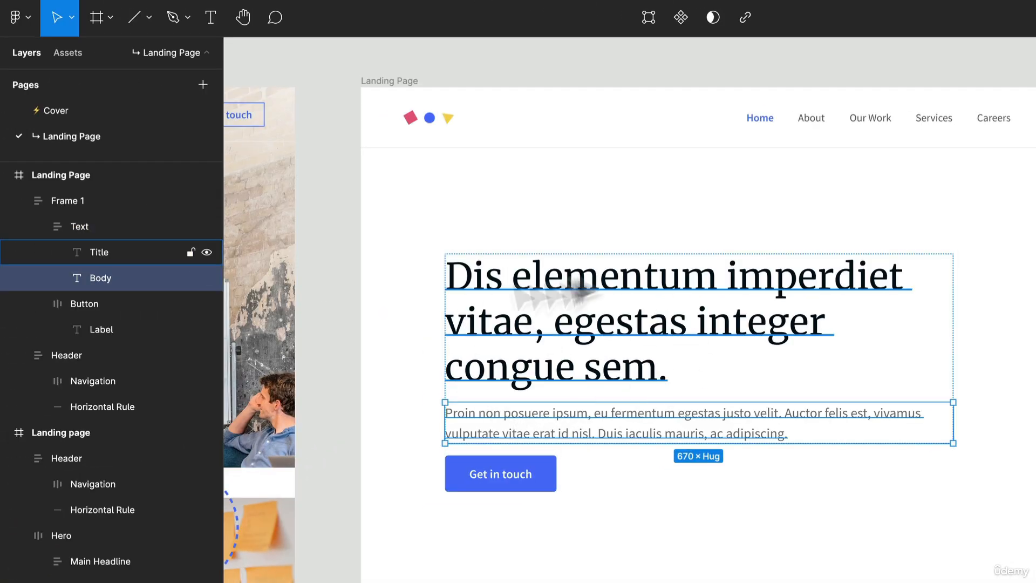
pyautogui.keyDown('shift'); pyautogui.click(111, 253); pyautogui.keyUp('shift')
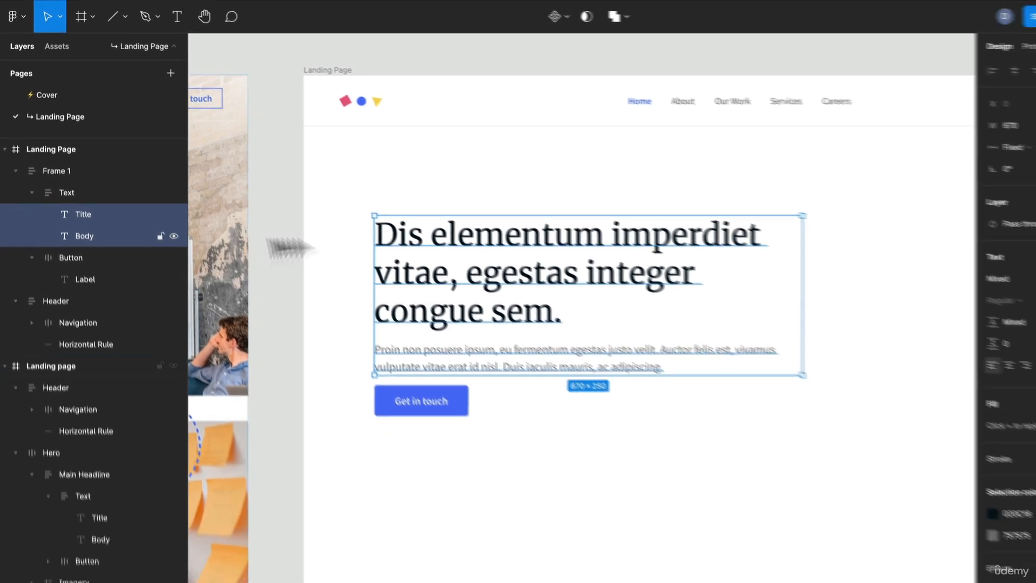
pyautogui.click(919, 136)
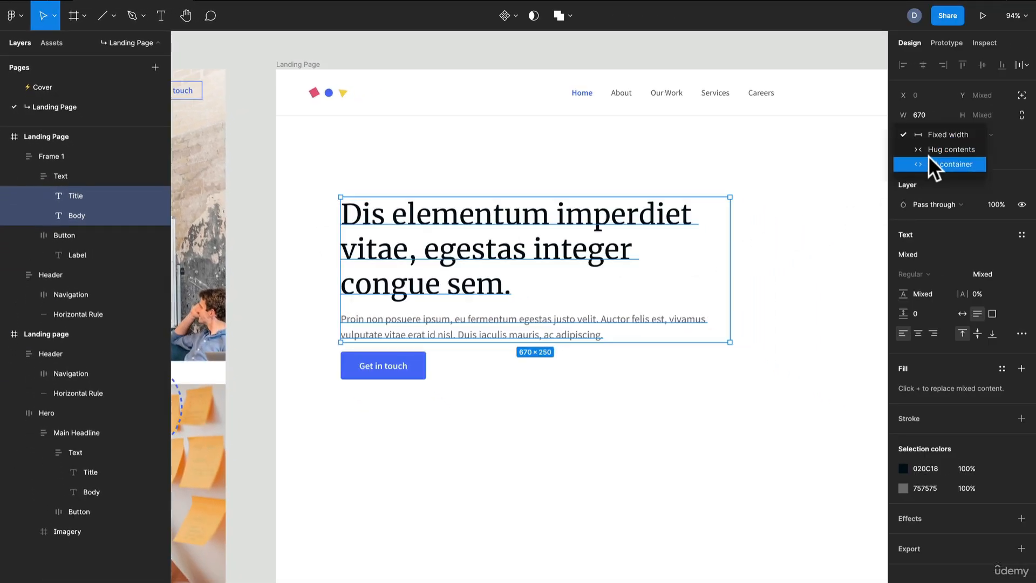
pyautogui.click(927, 156)
pyautogui.click(515, 351)
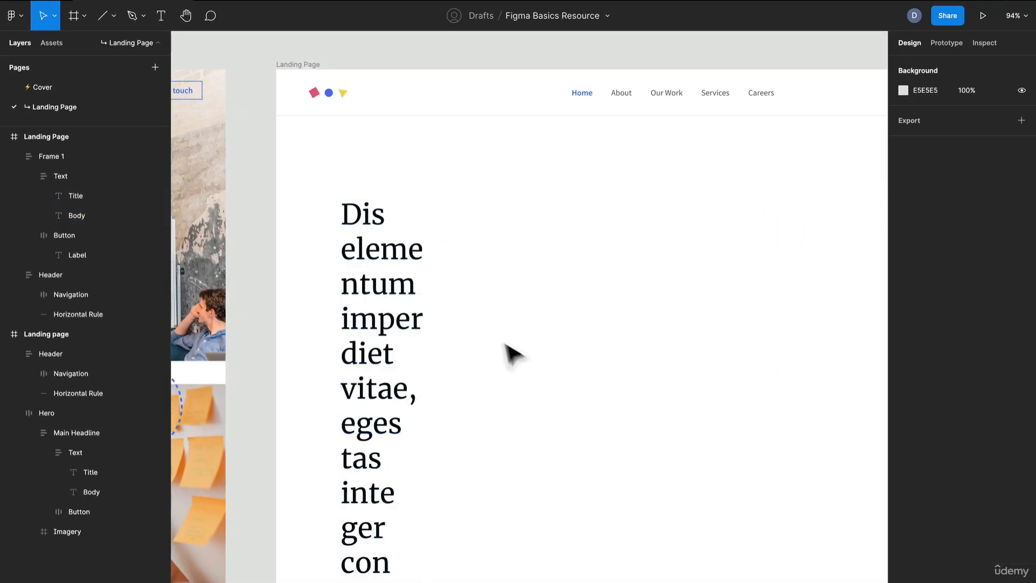
# - Widen the outer text-and-button frame to about 605 and set the spacing between its items to 40
pyautogui.click(405, 283)
pyautogui.moveTo(427, 269); pyautogui.dragTo(690, 227)
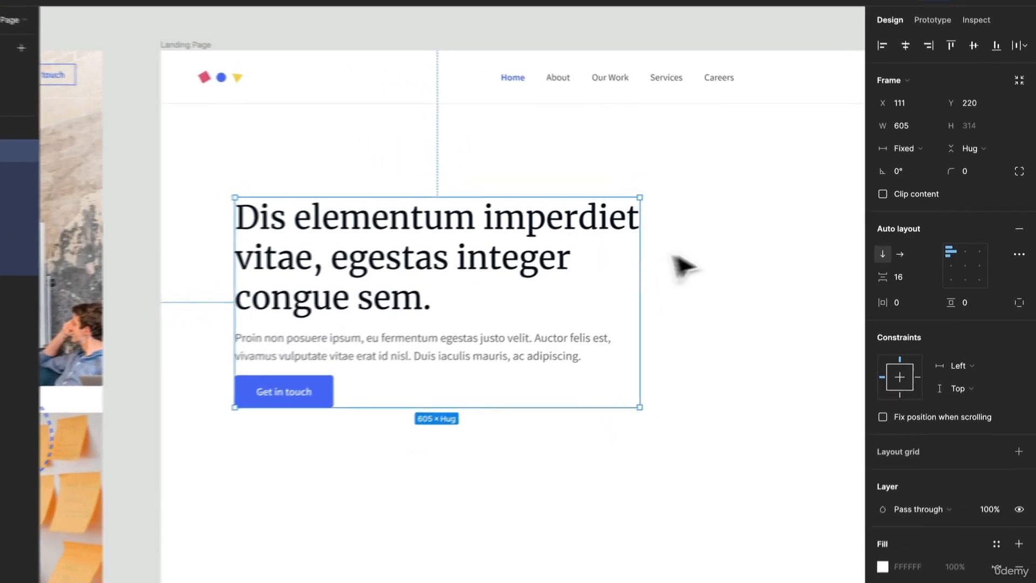
pyautogui.click(918, 272)
pyautogui.write('4')
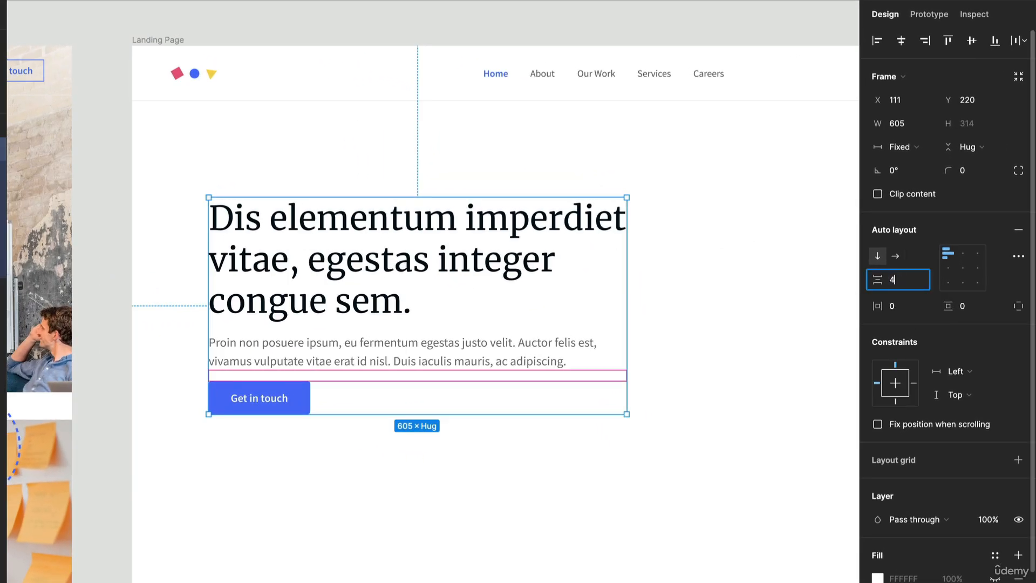
pyautogui.write('0')
pyautogui.press('Return')
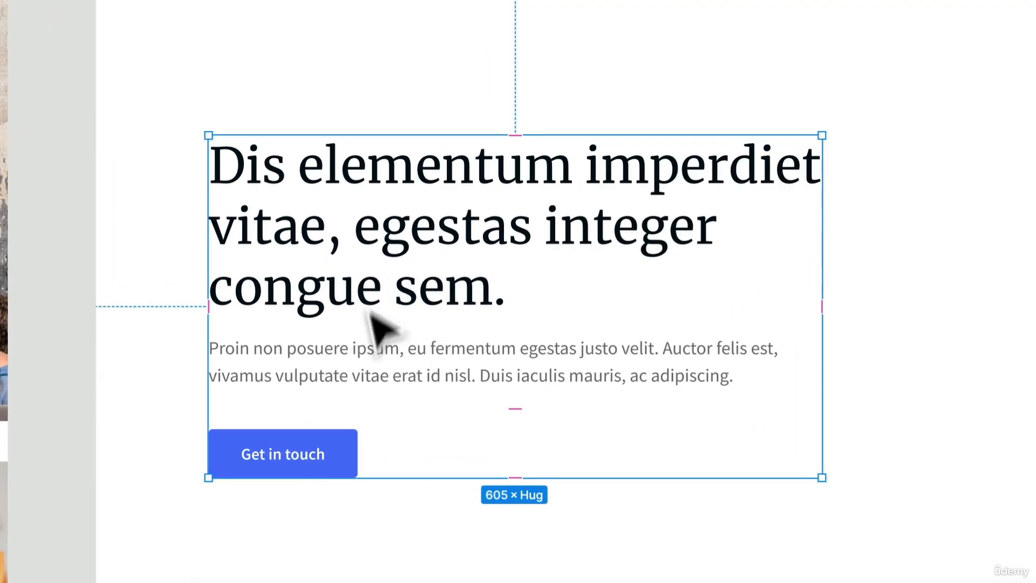
# - Move the outer text-and-button frame down the page to about X 115, Y 281
pyautogui.click(377, 578)
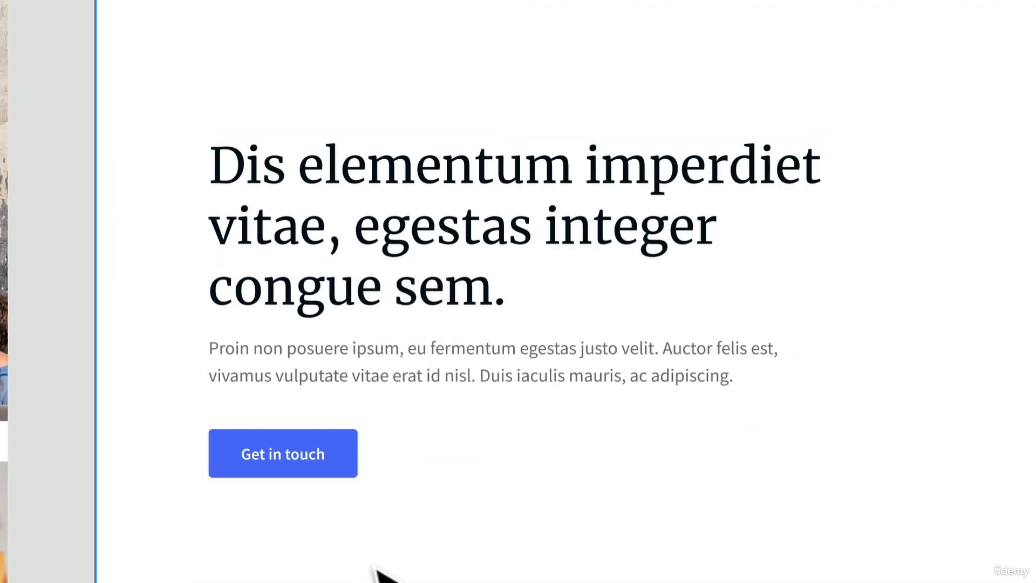
pyautogui.click(379, 413)
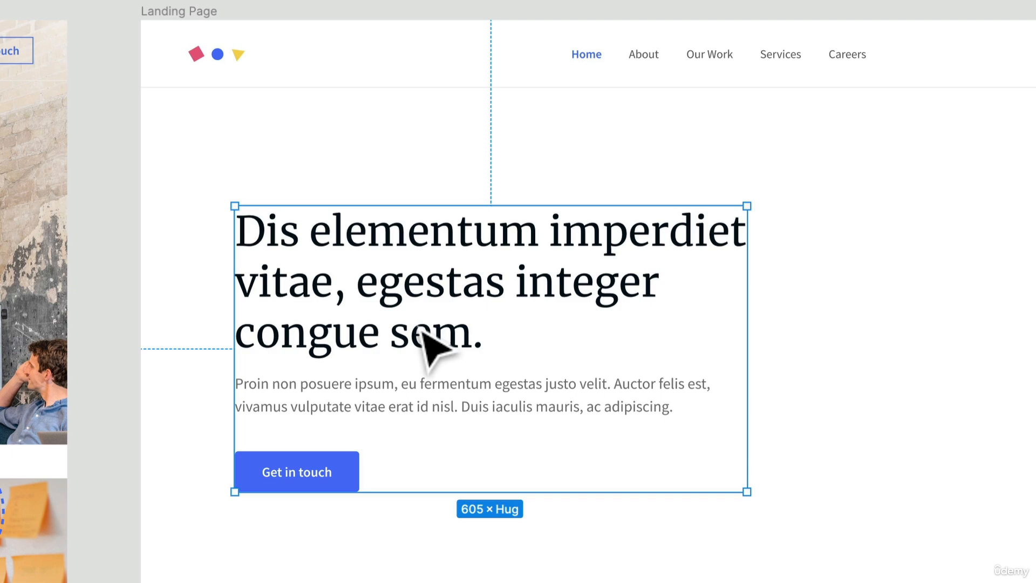
pyautogui.moveTo(422, 333); pyautogui.dragTo(425, 385)
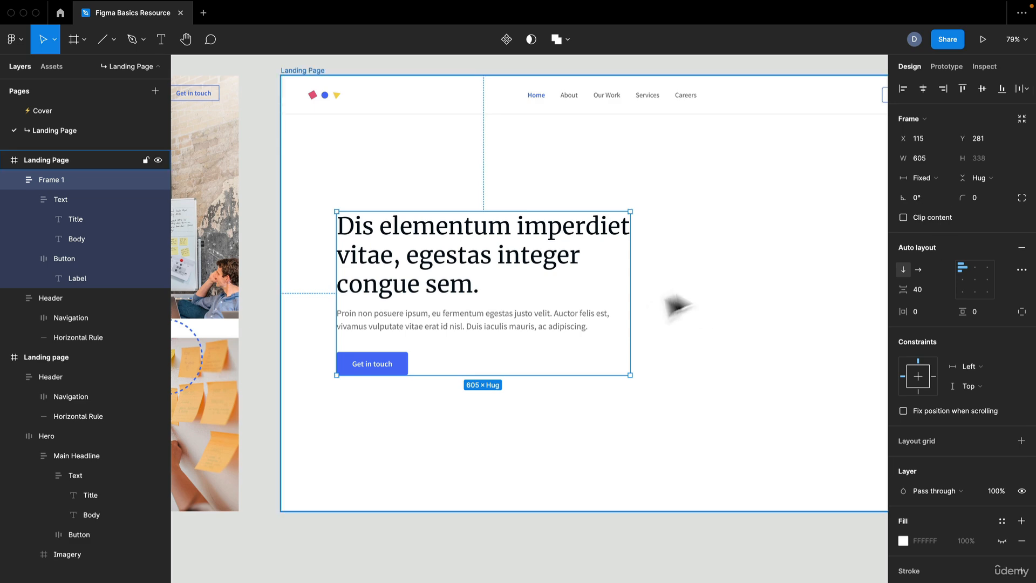
# - Narrow the Landing Page frame to test how its contents respond, and undo the resize
pyautogui.scroll(-5, 675, 303)
pyautogui.hscroll(3, 789, 268)
pyautogui.scroll(5, 610, 291)
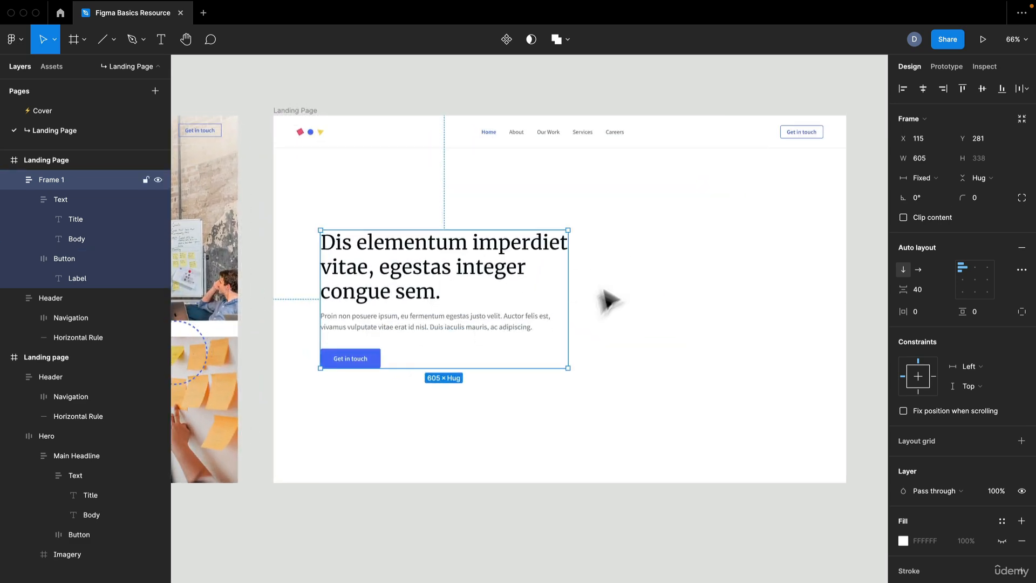
pyautogui.click(313, 110)
pyautogui.moveTo(845, 192); pyautogui.dragTo(551, 192)
pyautogui.hotkey('ctrl', 'z')
# - Set the horizontal constraint of the landing page's Header frame to Left and right
pyautogui.click(729, 144)
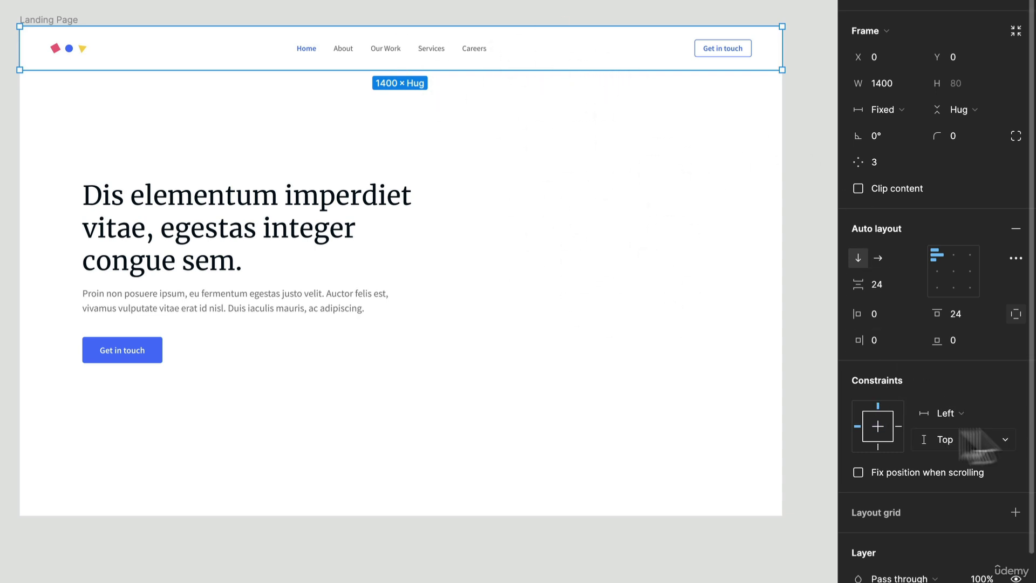
pyautogui.click(985, 416)
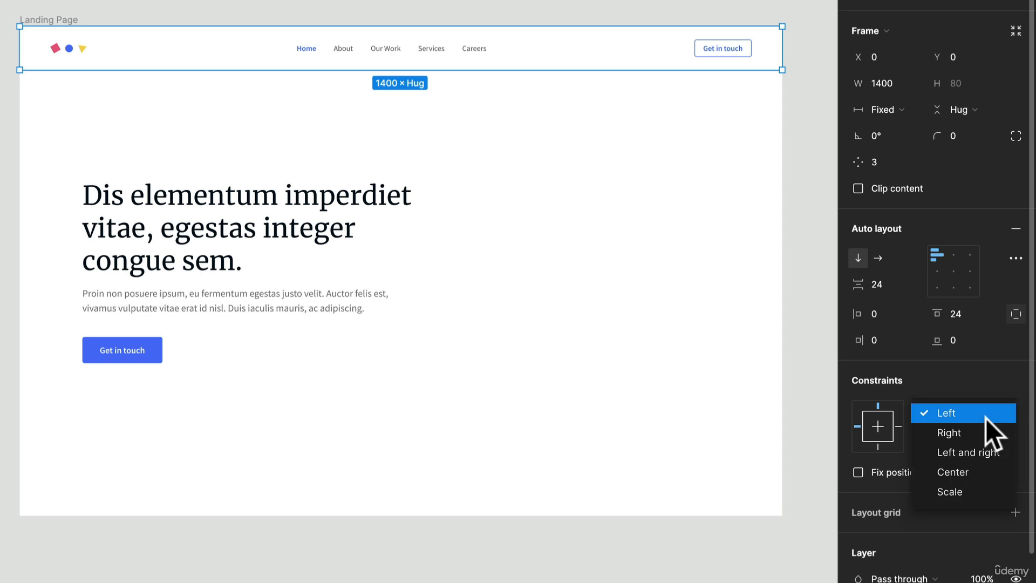
pyautogui.click(980, 451)
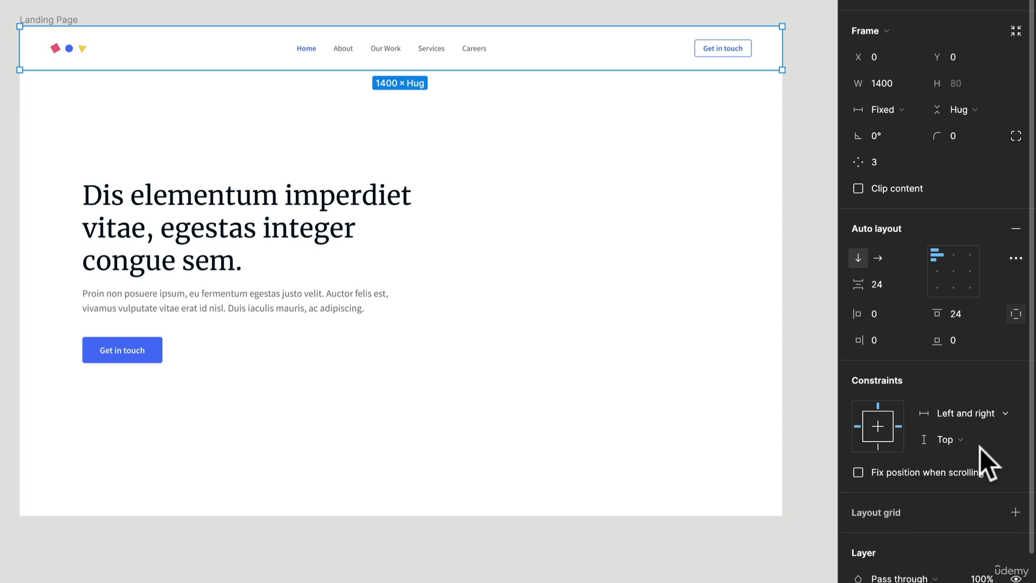
# - Set the horizontal constraint of the outer text-and-button frame to Left and right
pyautogui.click(356, 292)
pyautogui.click(966, 363)
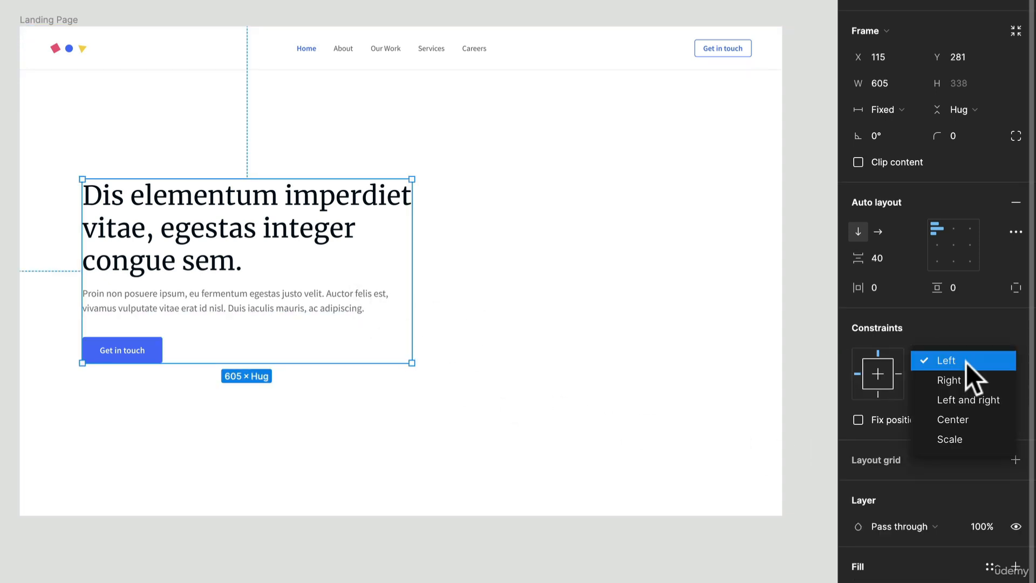
pyautogui.click(977, 400)
pyautogui.click(683, 345)
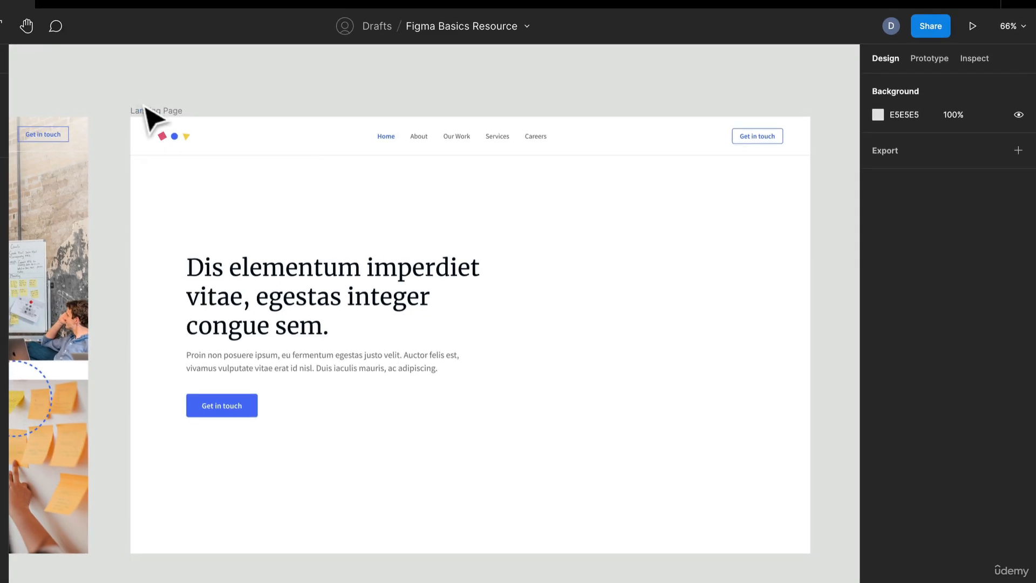
# - Resize the Landing Page frame horizontally to test the constraints, and bring it back to a width of 1400
pyautogui.click(54, 35)
pyautogui.moveTo(809, 204)
pyautogui.mouseDown()
pyautogui.moveTo(707, 203)
pyautogui.moveTo(629, 189)
pyautogui.moveTo(778, 194)
pyautogui.moveTo(629, 185)
pyautogui.moveTo(810, 190)
pyautogui.mouseUp()
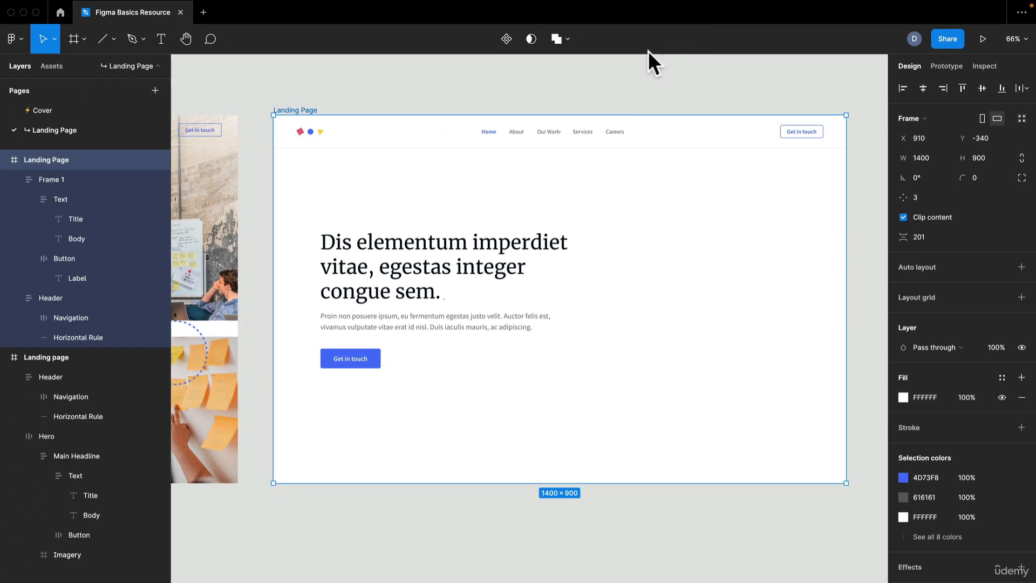
pyautogui.click(631, 100)
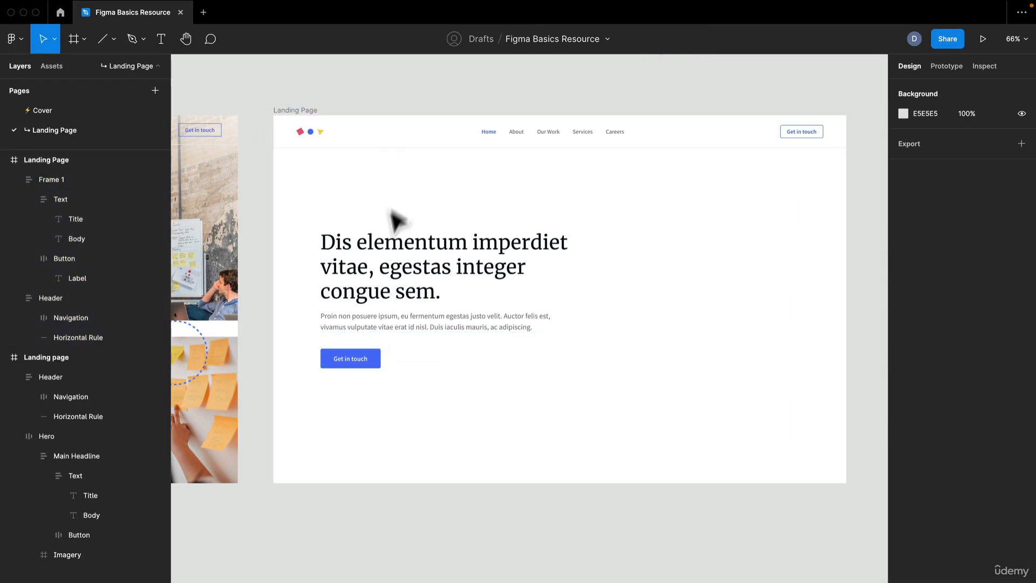
pyautogui.scroll(5, 388, 281)
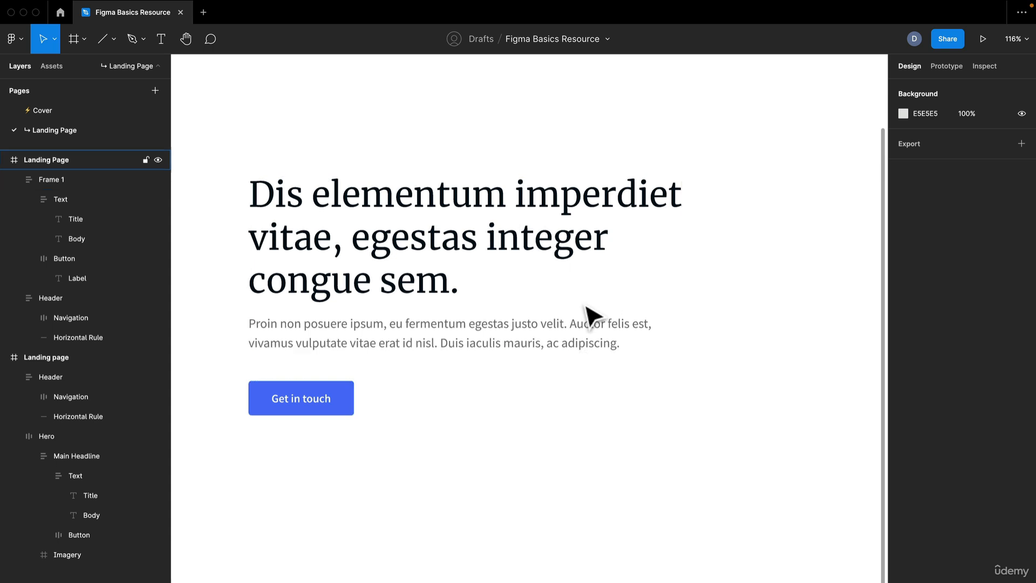
pyautogui.scroll(-2, 590, 312)
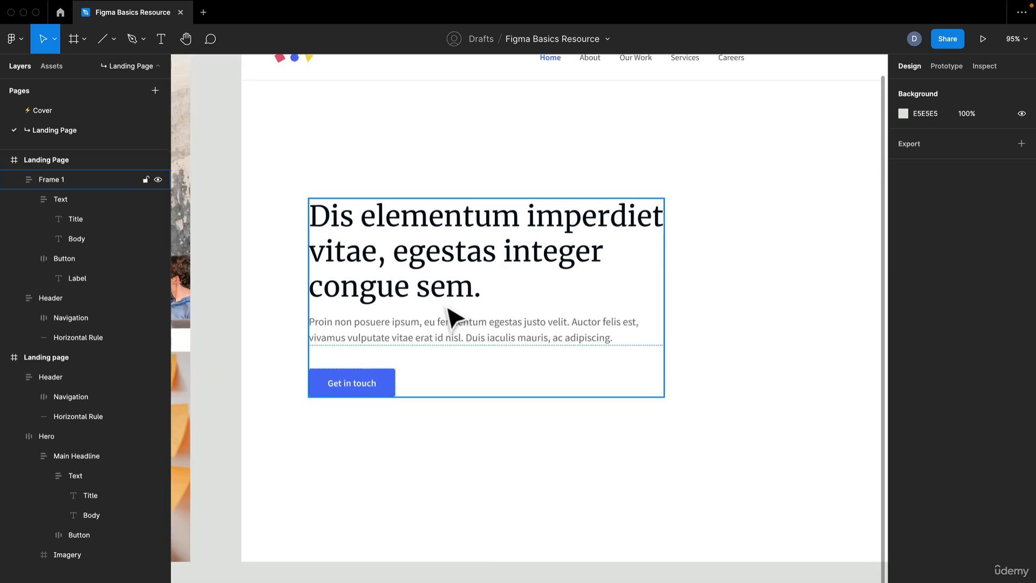
pyautogui.scroll(-1, 446, 307)
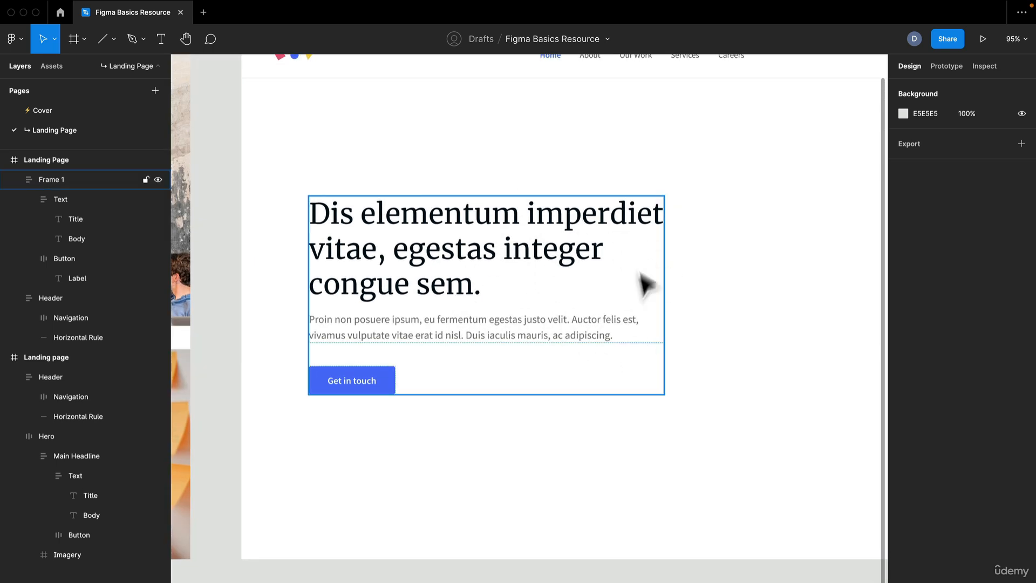
pyautogui.scroll(-1, 632, 294)
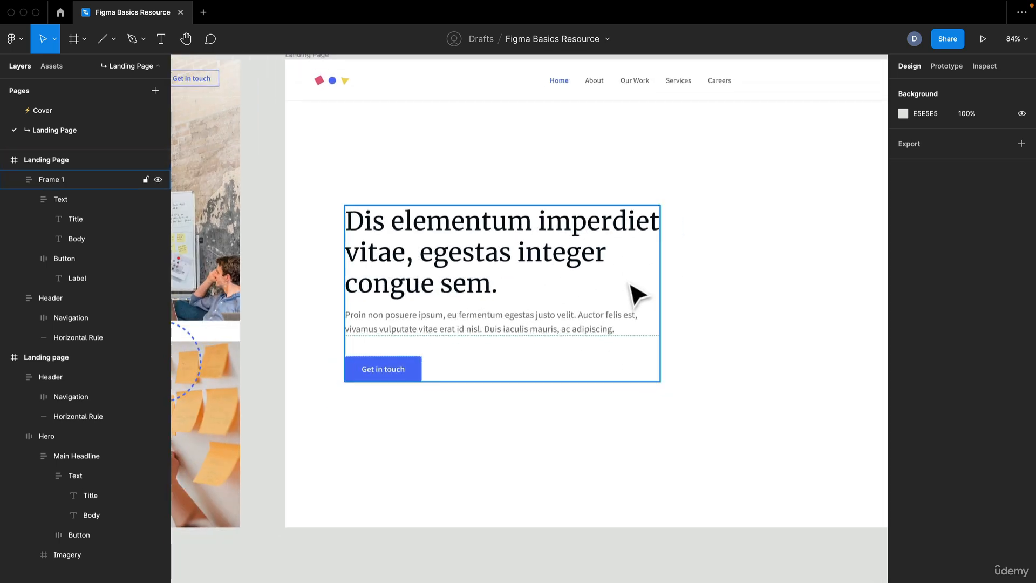